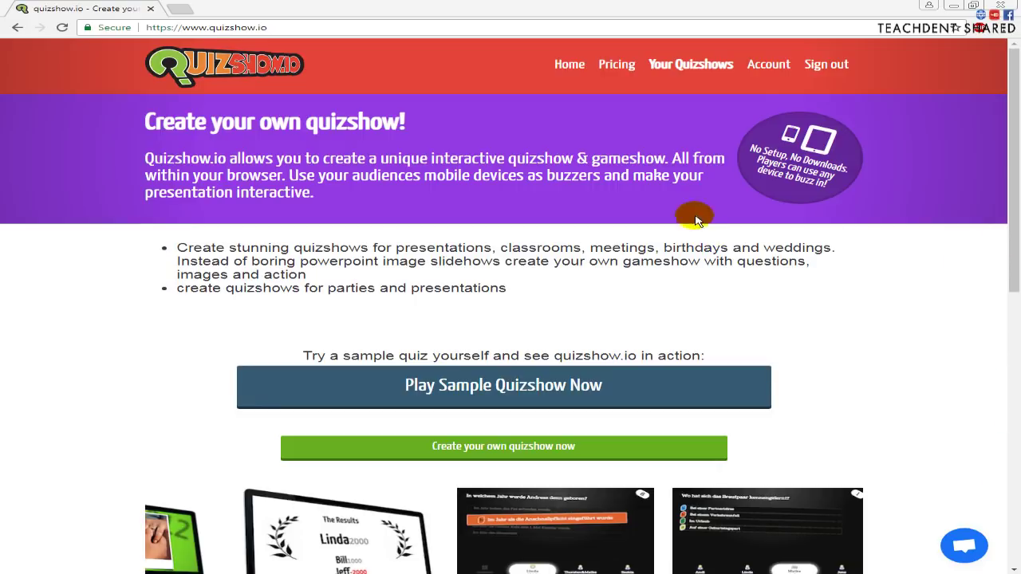
# Create a new public quizshow named "สนุกกับ Teachdent Shared"
pyautogui.click(685, 68)
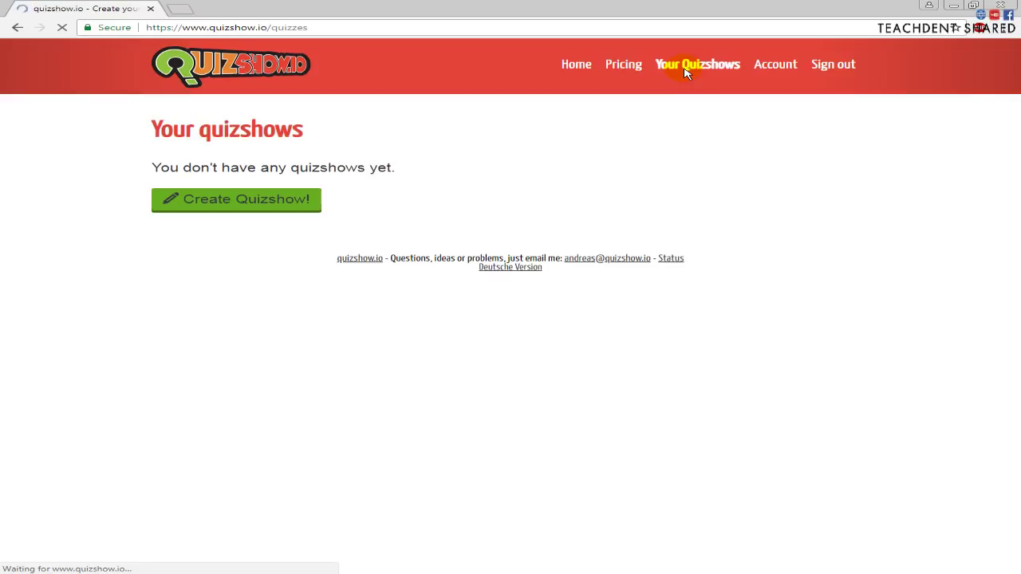
pyautogui.click(258, 206)
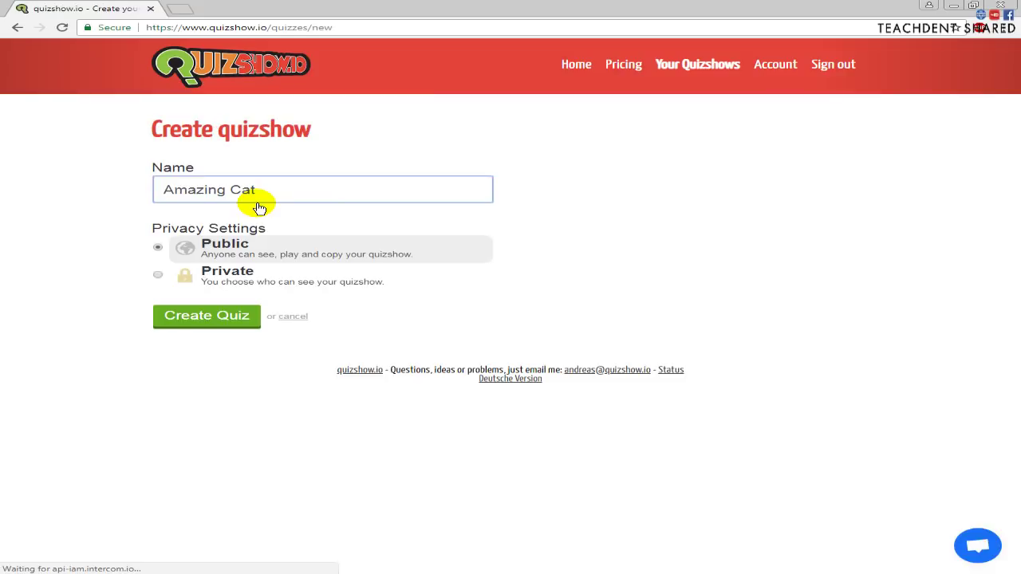
pyautogui.moveTo(255, 198); pyautogui.dragTo(145, 197)
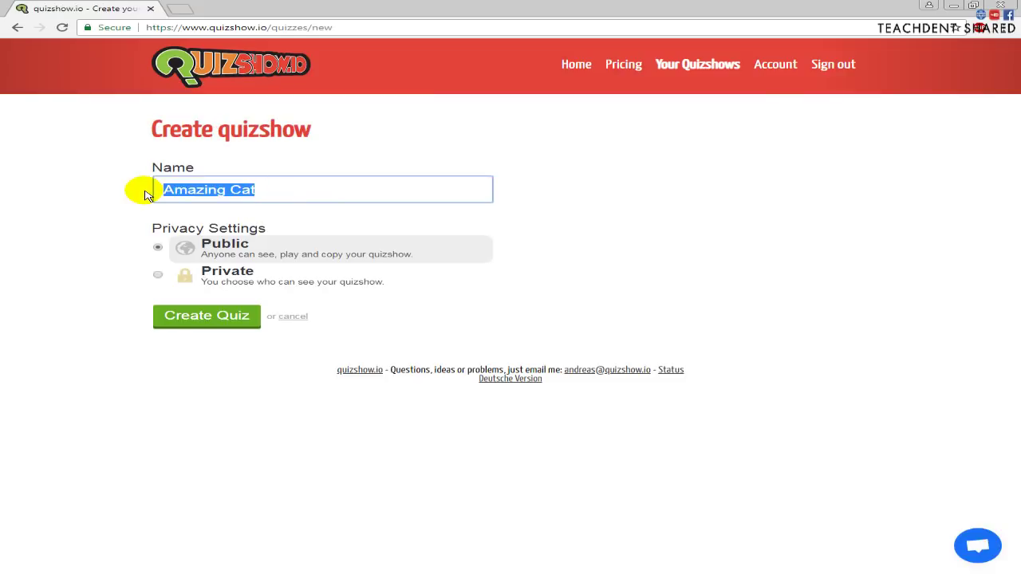
pyautogui.write('สน')
pyautogui.click(210, 211)
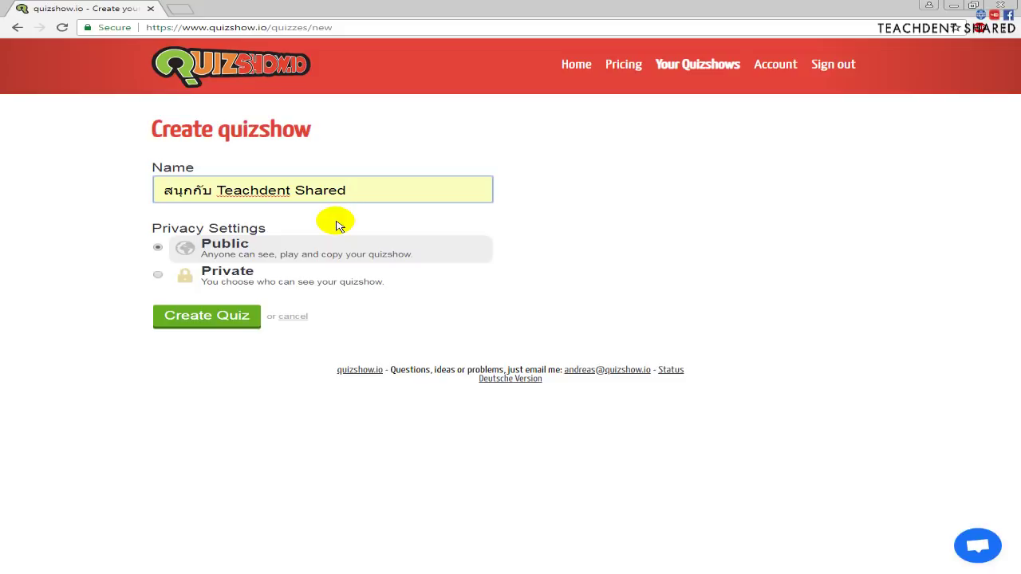
pyautogui.click(216, 321)
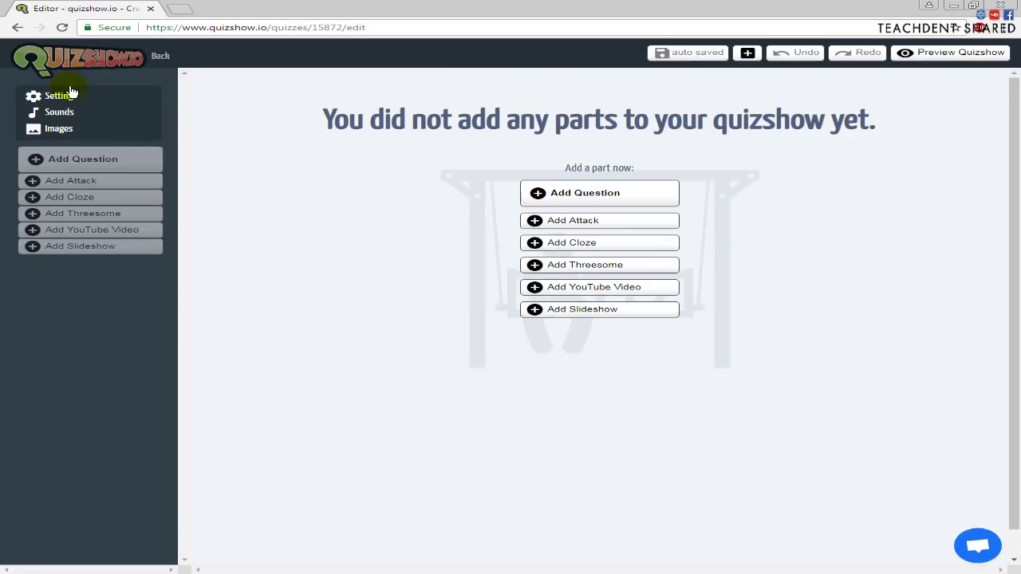
# Look through the quizshow's general settings and its sound and image upload pages
pyautogui.click(59, 97)
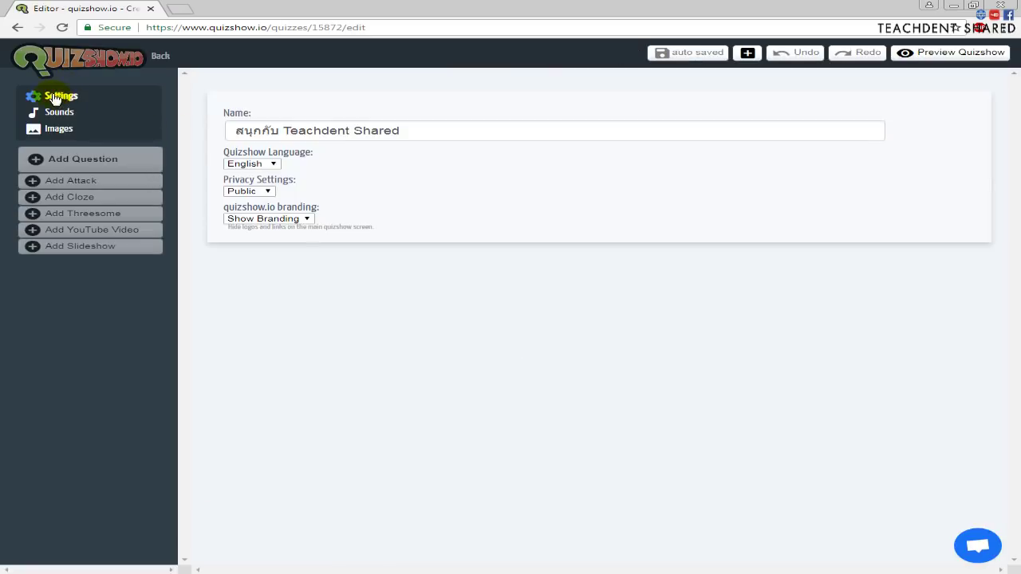
pyautogui.click(69, 114)
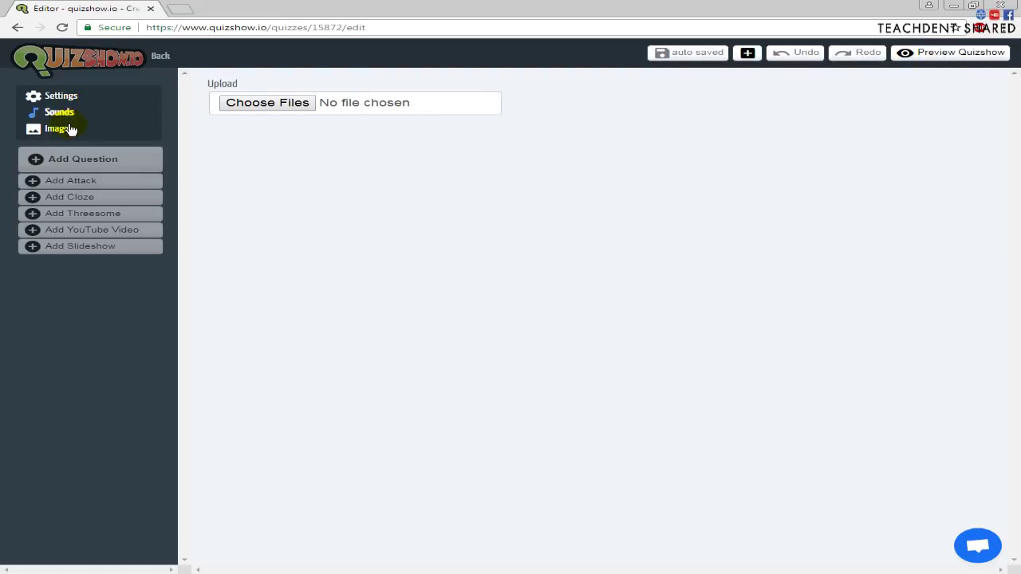
pyautogui.click(69, 129)
pyautogui.click(70, 102)
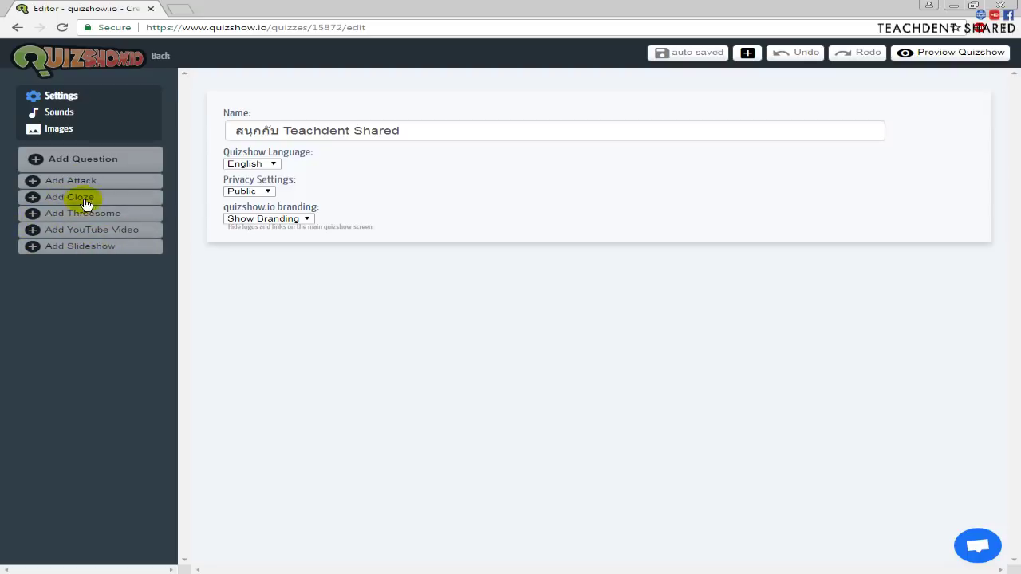
# Add a question part to the quizshow with the question text "แมวออกลูกเป็นอะไร"
pyautogui.click(94, 166)
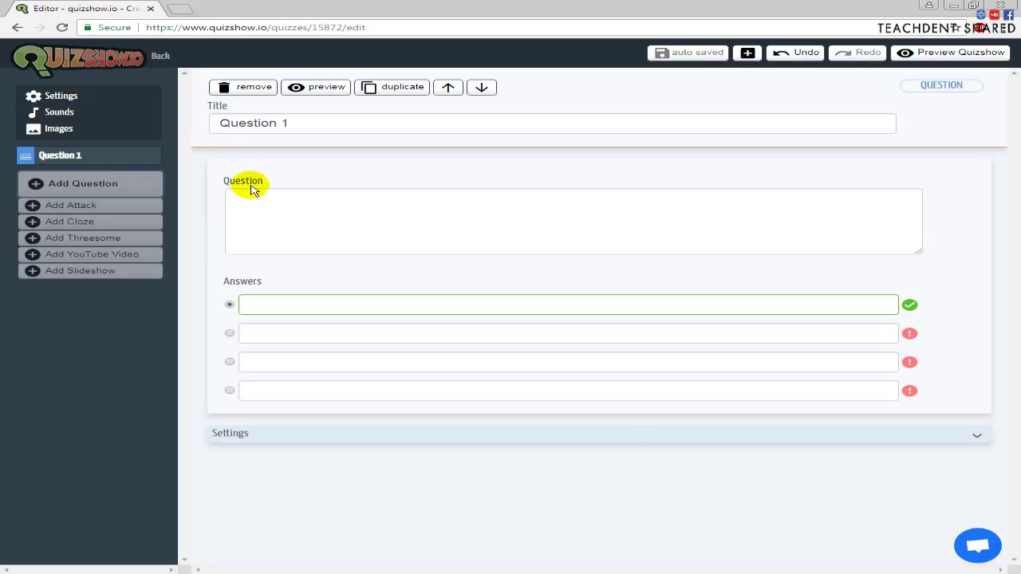
pyautogui.click(263, 197)
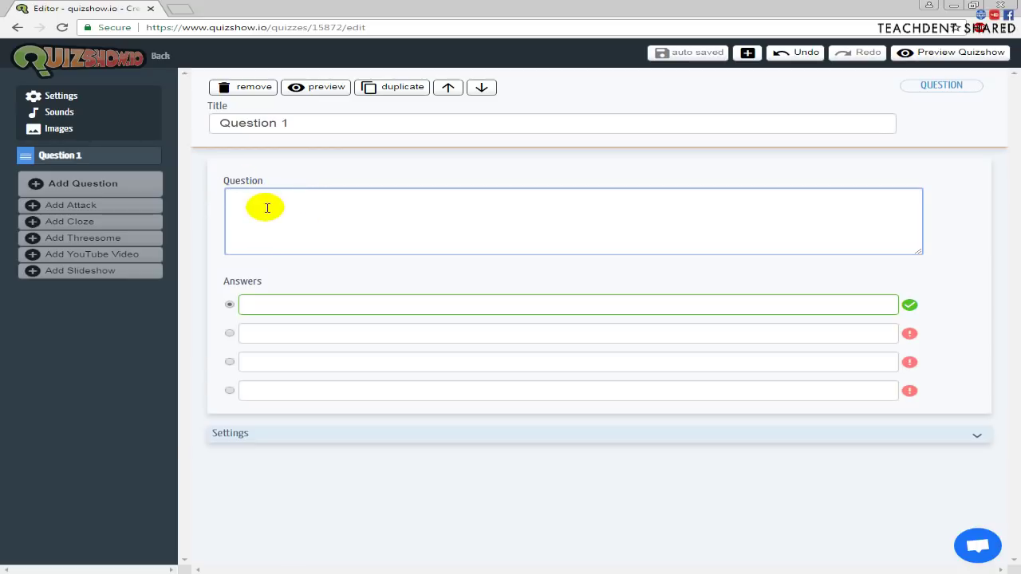
pyautogui.write('แมวออก')
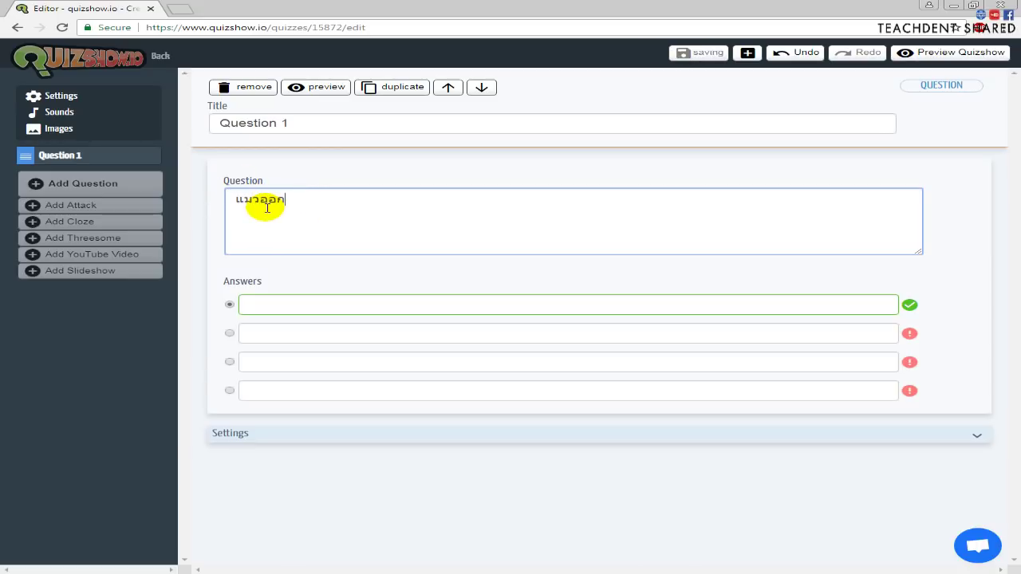
pyautogui.write('ลูก')
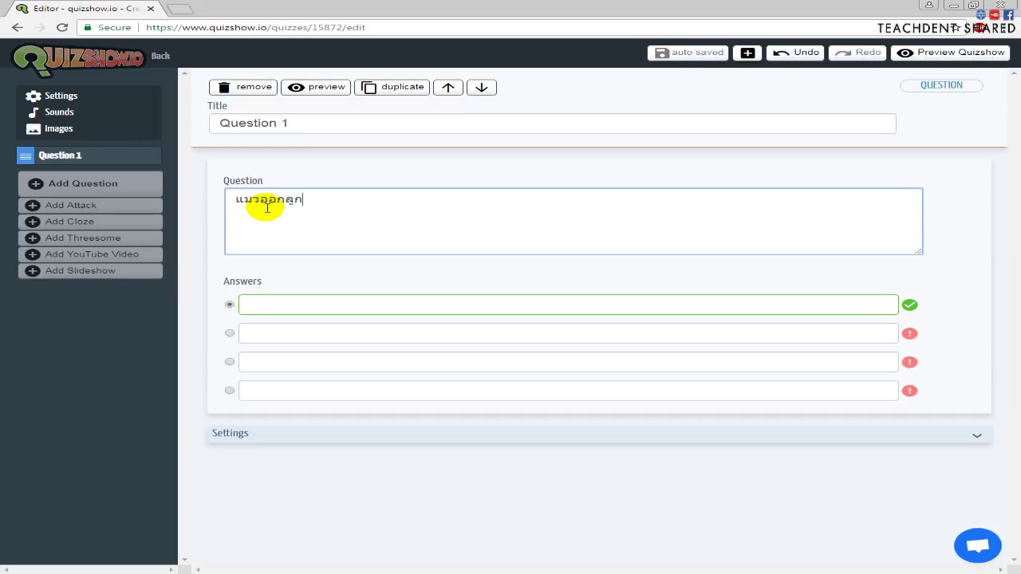
pyautogui.write('เป็นอะไร')
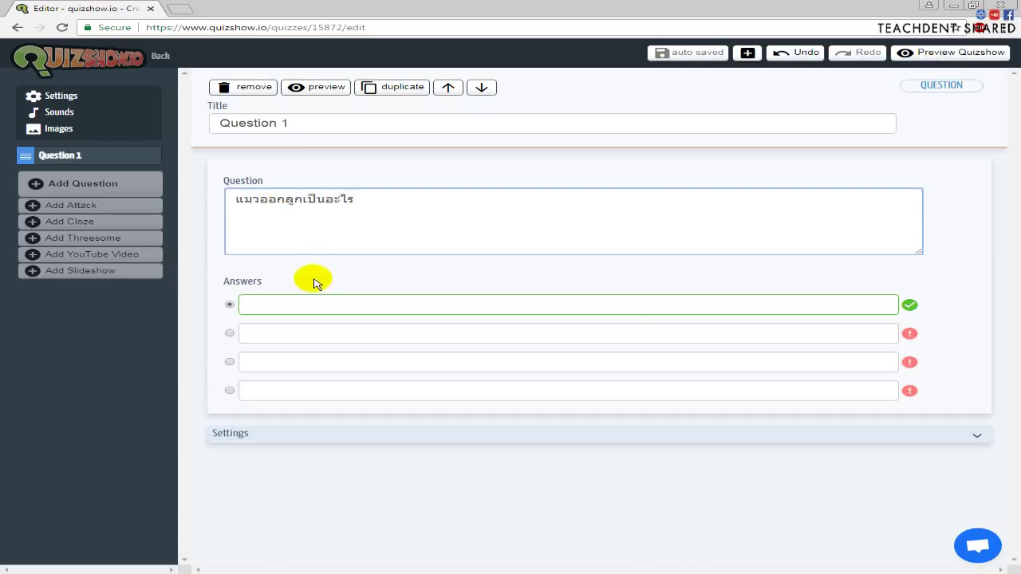
# Enter the question's four answers ไข่, ตัว, หน่อ and ตัน, and mark ตัว as the correct one
pyautogui.click(311, 300)
pyautogui.write('ไ')
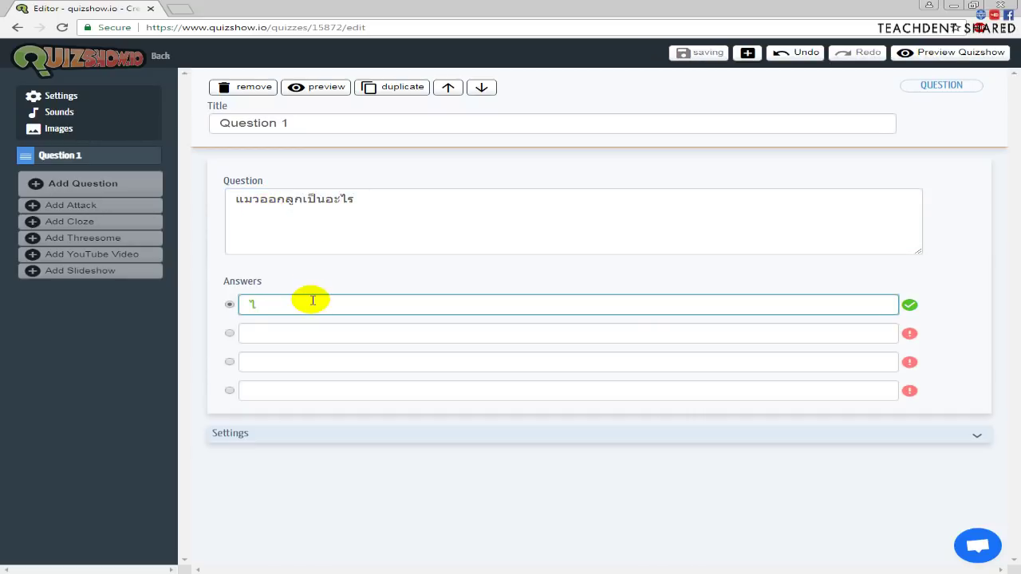
pyautogui.write('ข่')
pyautogui.press('Tab')
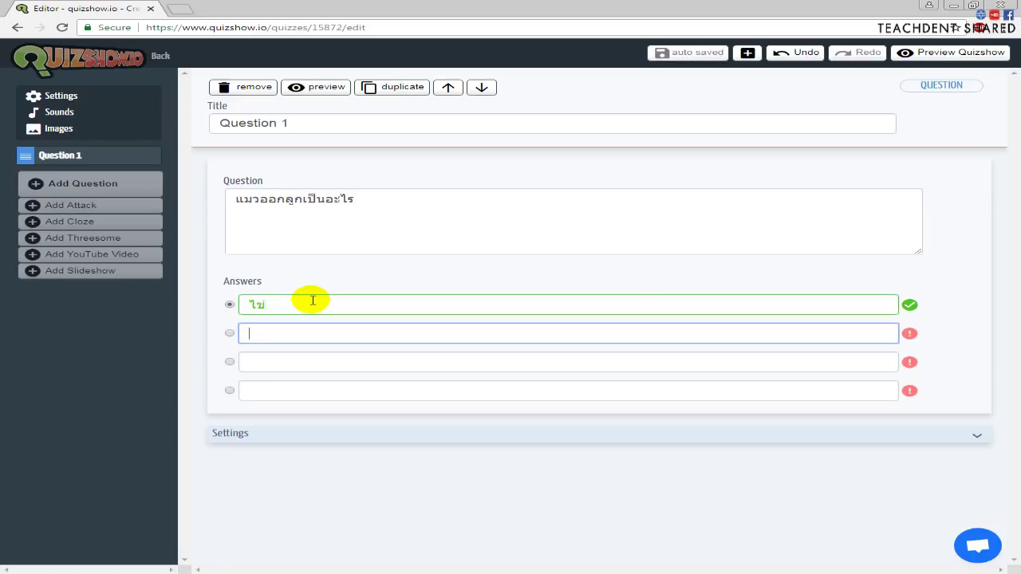
pyautogui.write('ตัว')
pyautogui.press('Tab')
pyautogui.write('ห')
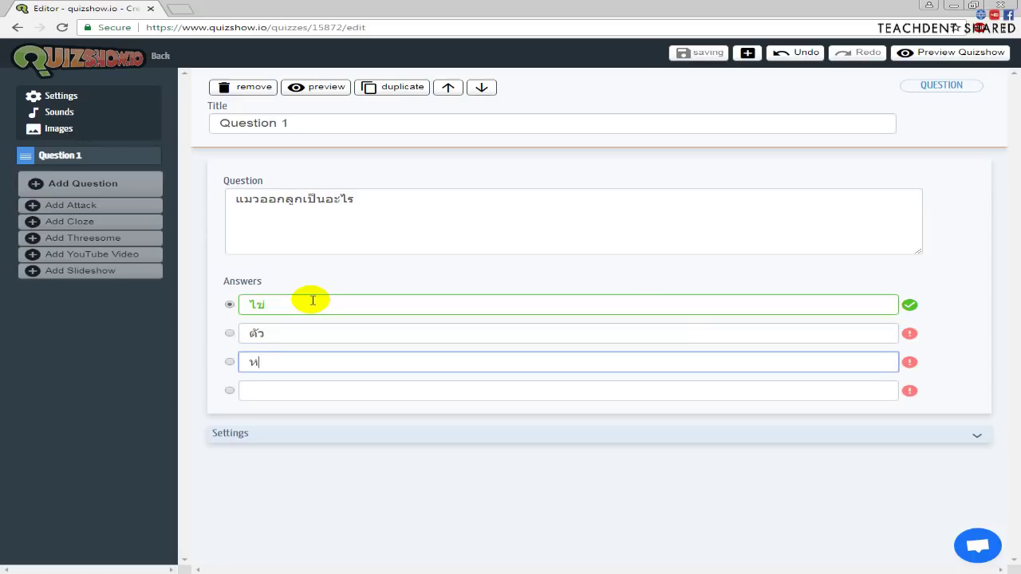
pyautogui.write('น่อ')
pyautogui.press('Tab')
pyautogui.write('ตัน')
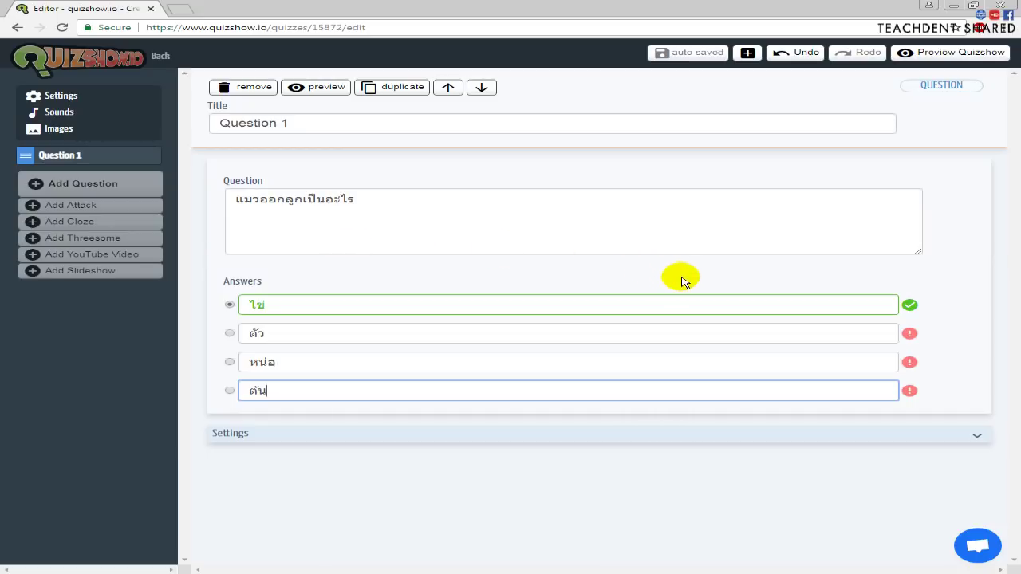
pyautogui.click(702, 304)
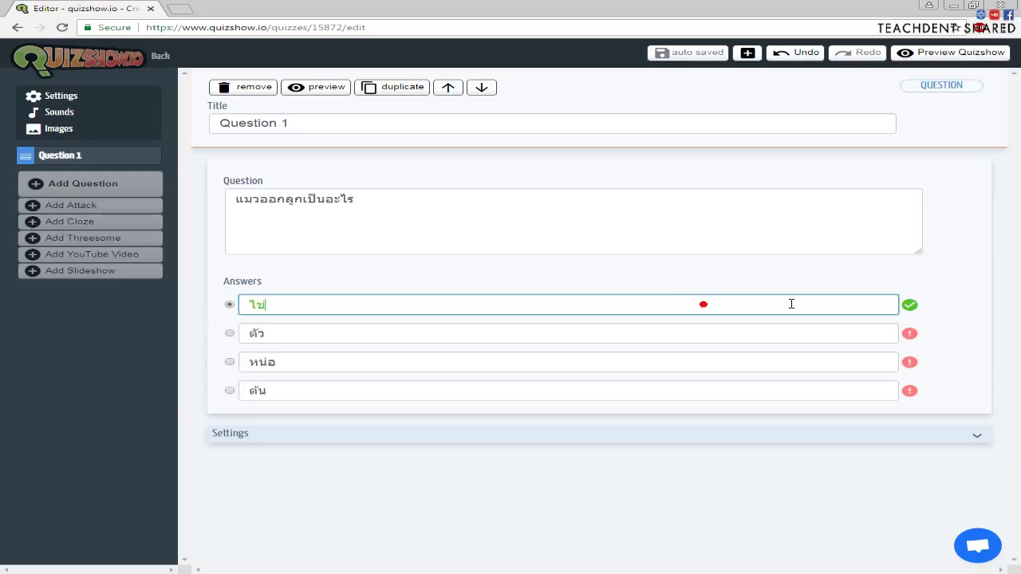
pyautogui.click(910, 333)
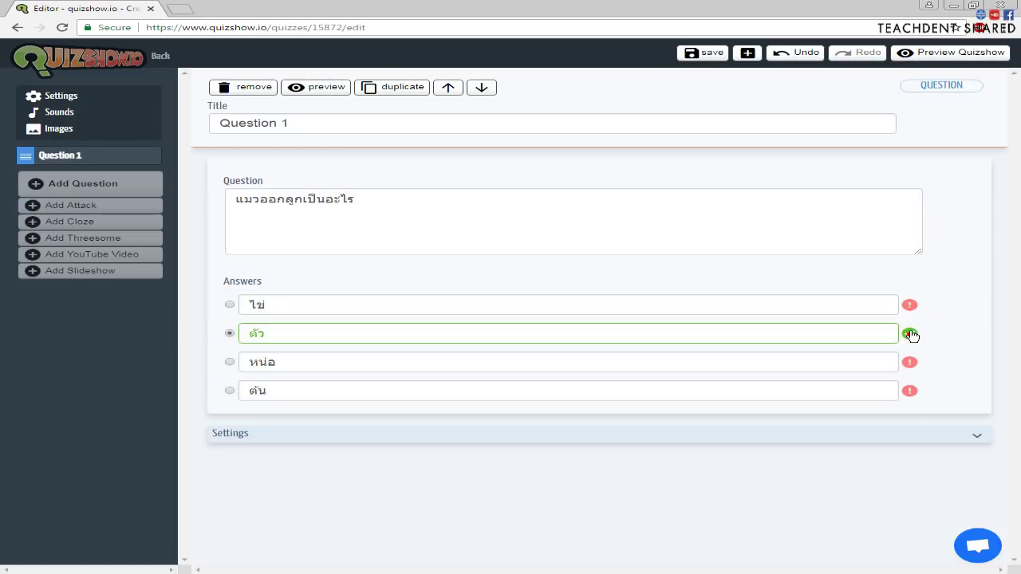
# Examine the question's settings for explanation, points, timing and sounds, including the sound choices for a wrong answer
pyautogui.click(755, 433)
pyautogui.scroll(-2, 630, 425)
pyautogui.scroll(-2, 614, 419)
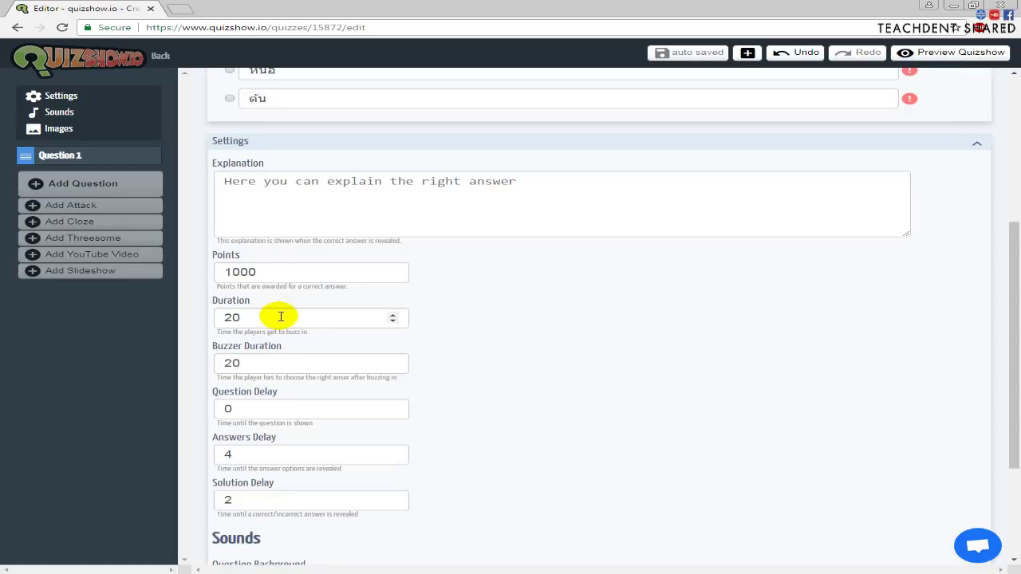
pyautogui.scroll(-3, 281, 317)
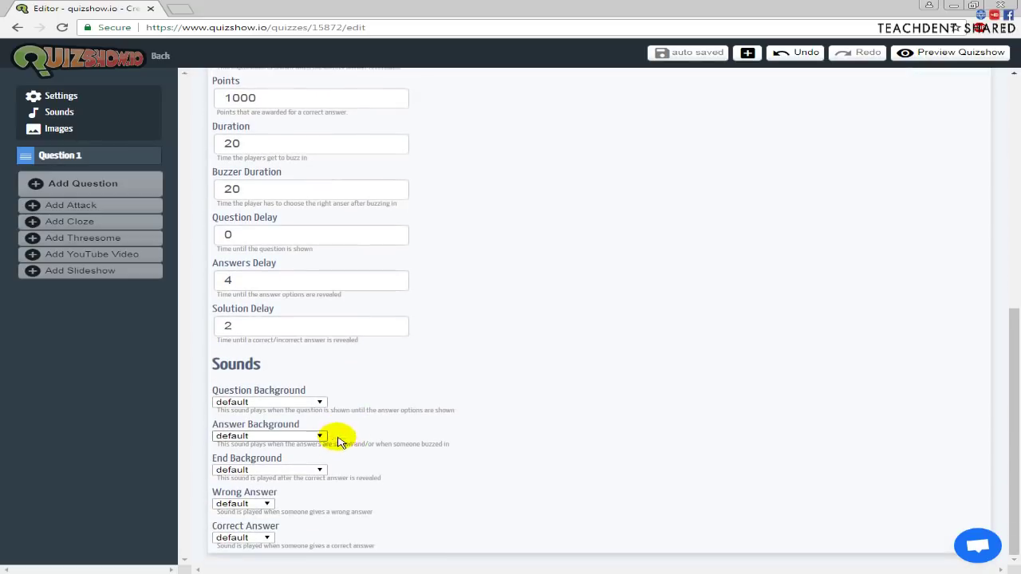
pyautogui.click(254, 504)
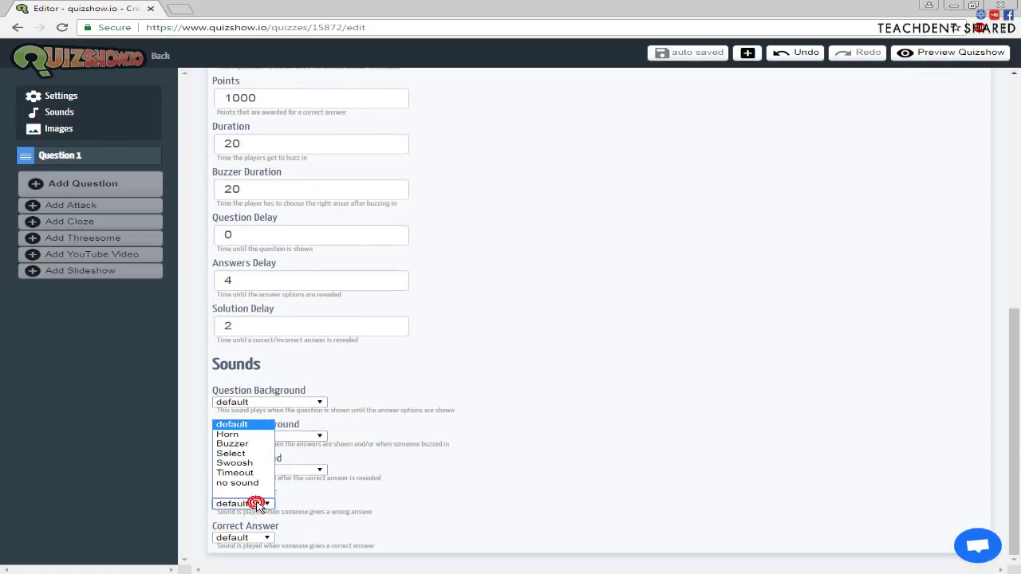
pyautogui.click(364, 501)
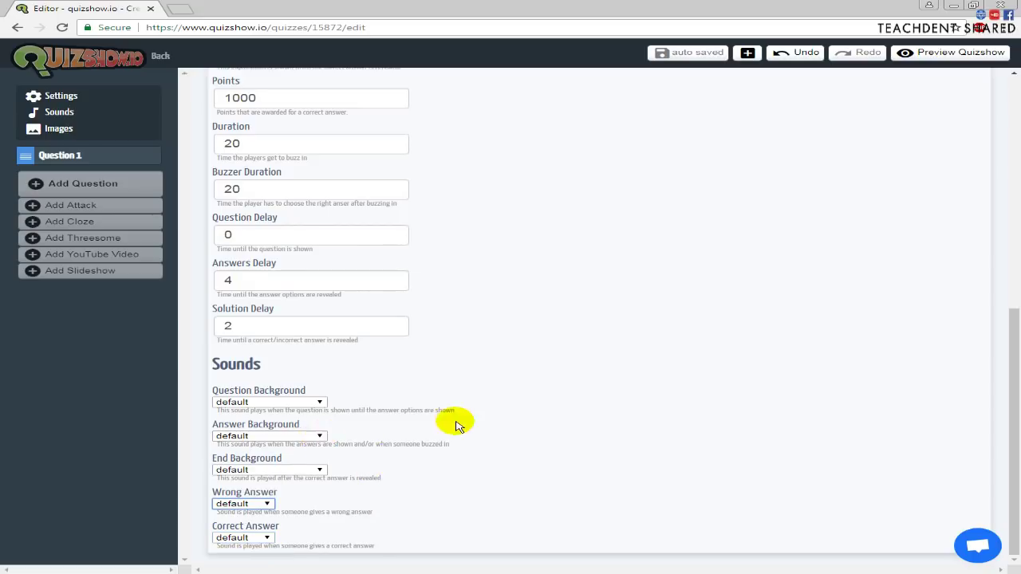
pyautogui.scroll(4, 471, 423)
pyautogui.scroll(4, 480, 425)
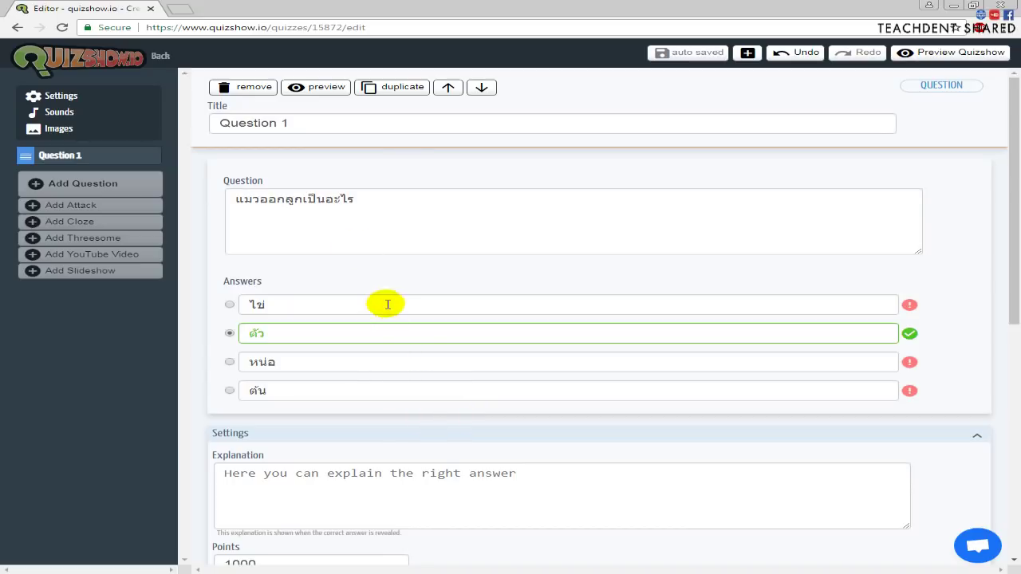
# Add an Attack part and remove its USA pair and the global distractors Paris and Istanbul
pyautogui.click(90, 208)
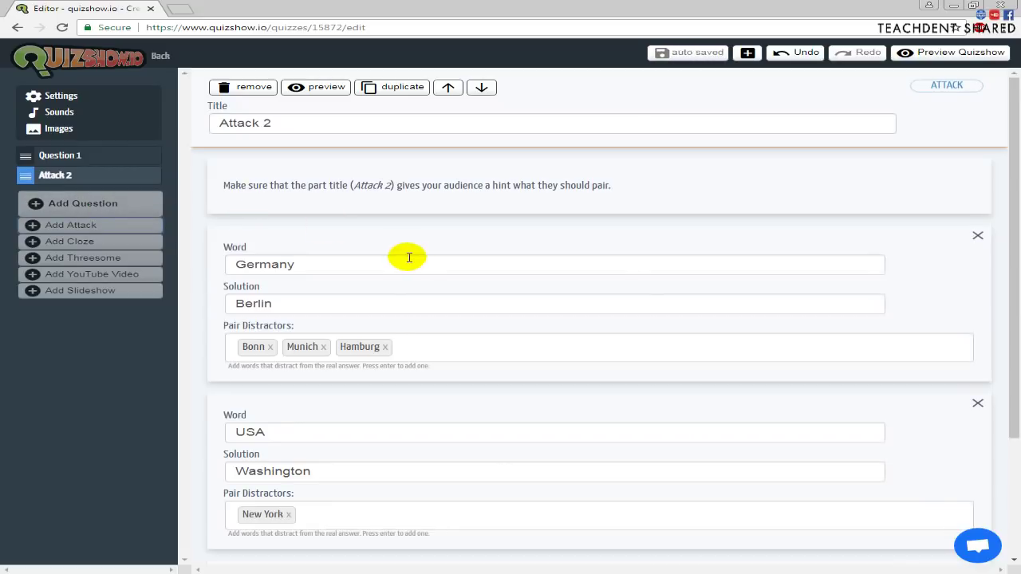
pyautogui.scroll(-1, 797, 383)
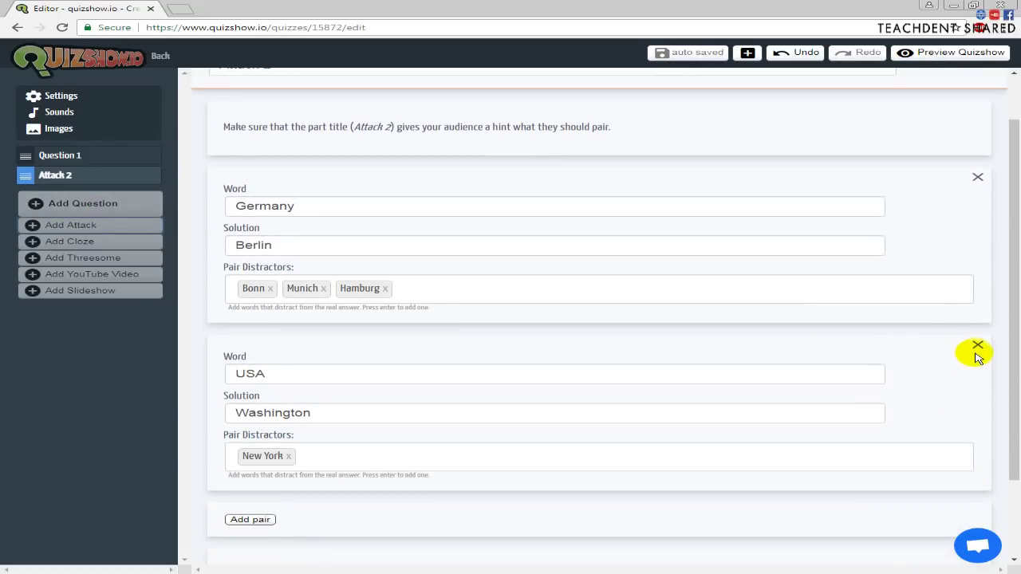
pyautogui.click(977, 346)
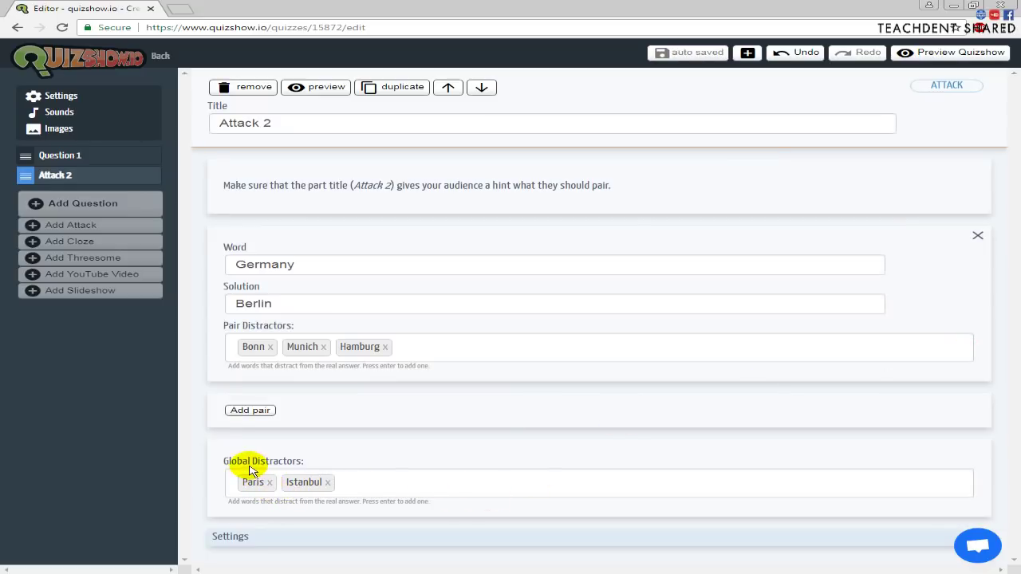
pyautogui.click(269, 482)
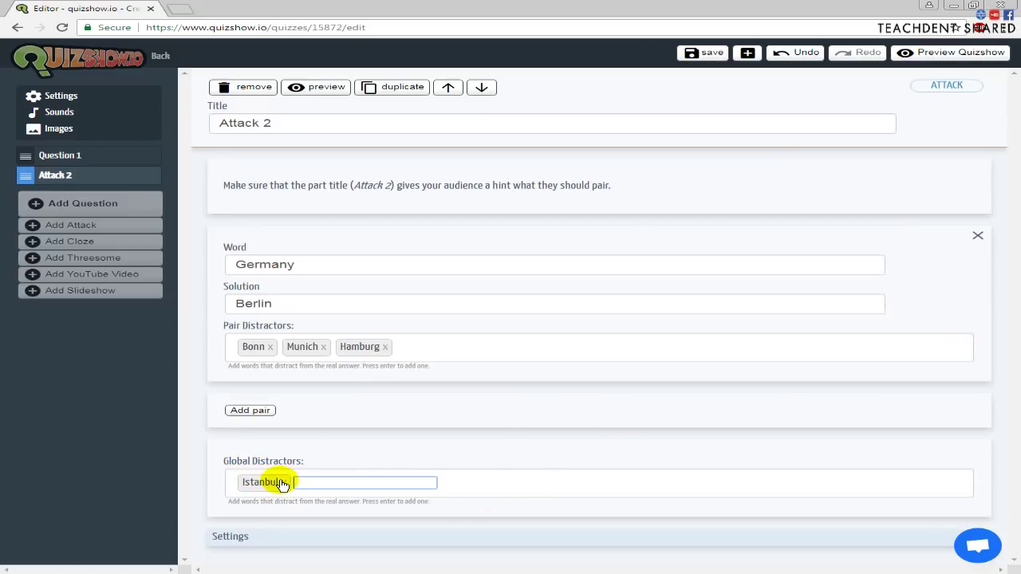
pyautogui.click(284, 481)
# Set the remaining Attack pair's word to "เมืองหลวงของไทยคือ" and its solution to "กรุงเทพมหานคร"
pyautogui.doubleClick(315, 268)
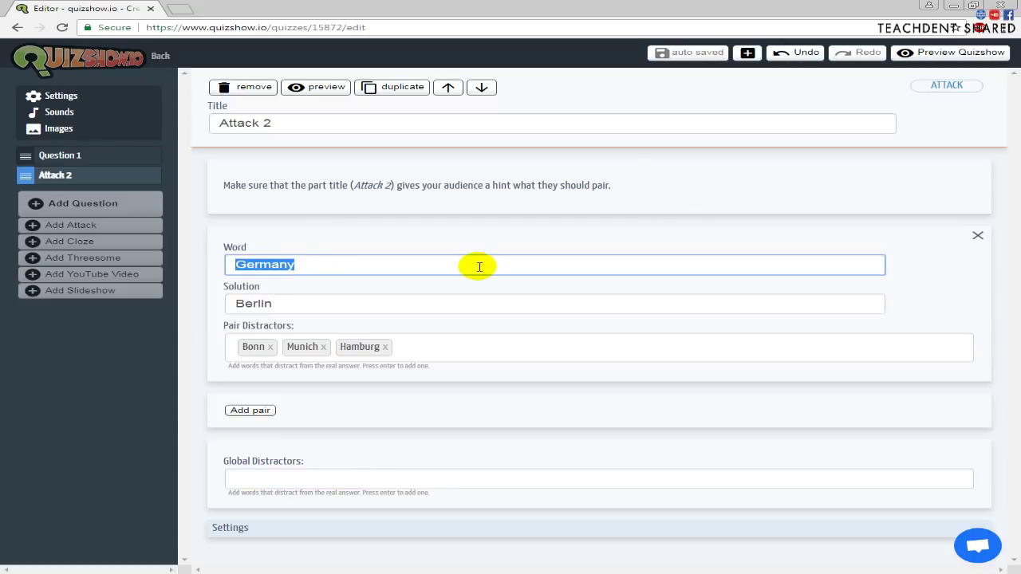
pyautogui.write('เ')
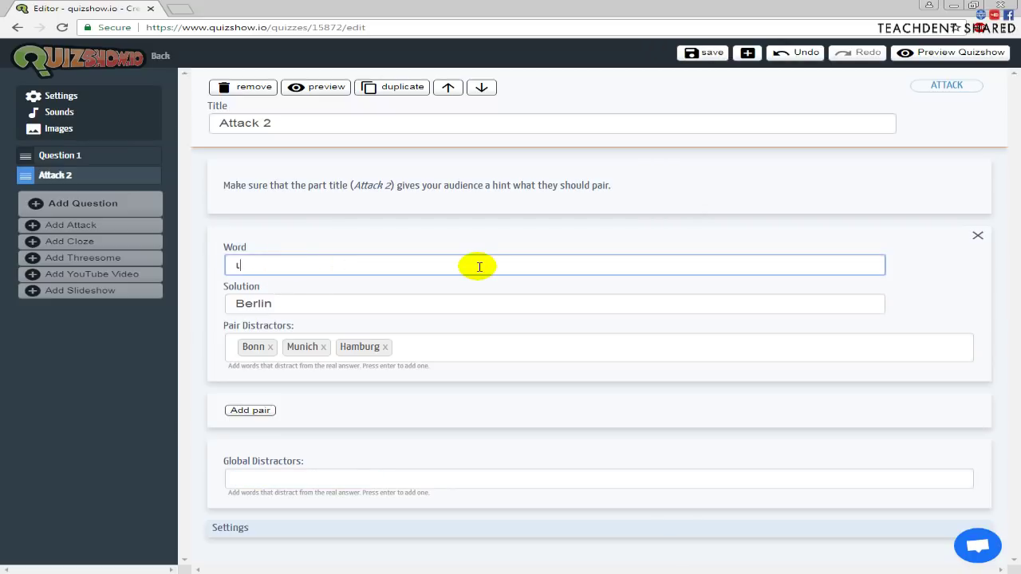
pyautogui.write('มืองหลวงของไ')
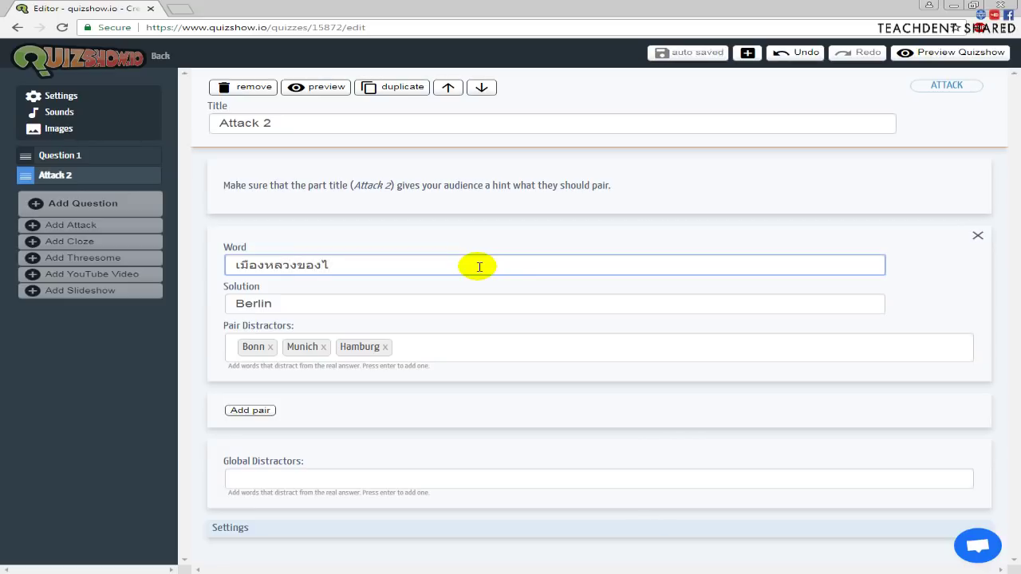
pyautogui.write('ทยคือ')
pyautogui.click(326, 304)
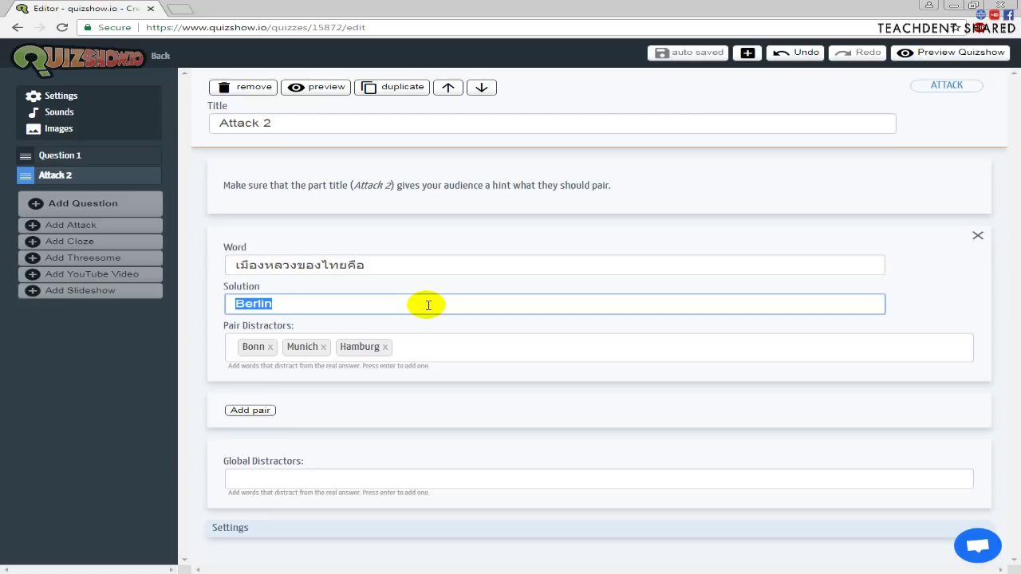
pyautogui.write('กรุงเทพ')
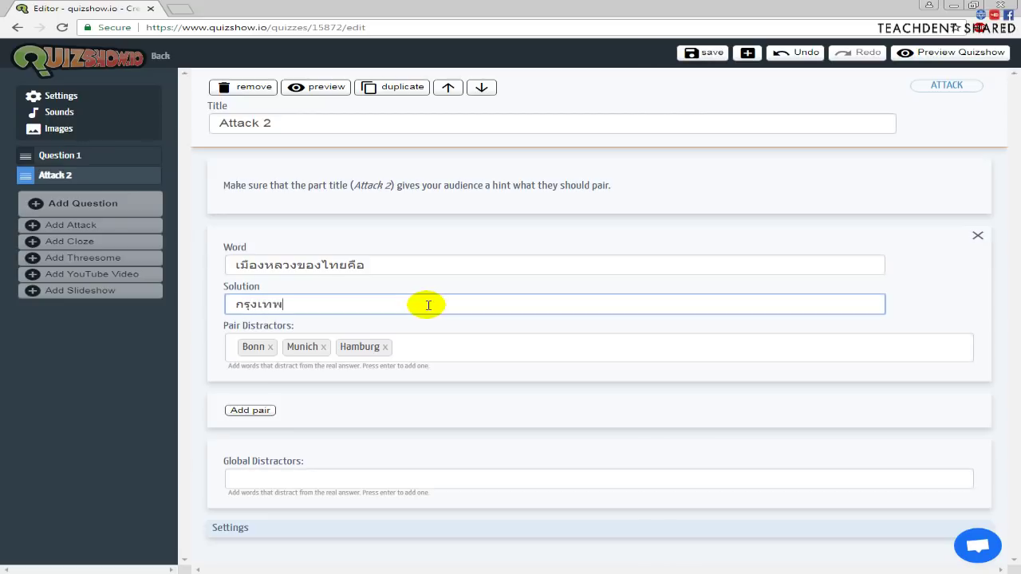
pyautogui.write('มหานค')
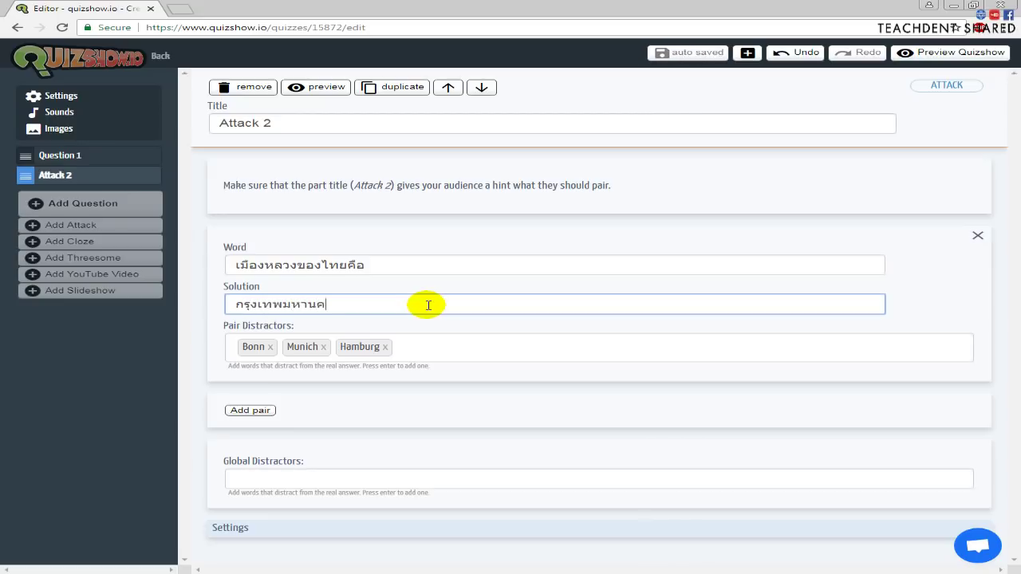
pyautogui.write('ร')
# Replace the Attack pair's distractors Bonn and Munich with เลย, ตาก, นครราชสีมา and เชียงใหม่
pyautogui.click(270, 347)
pyautogui.click(278, 347)
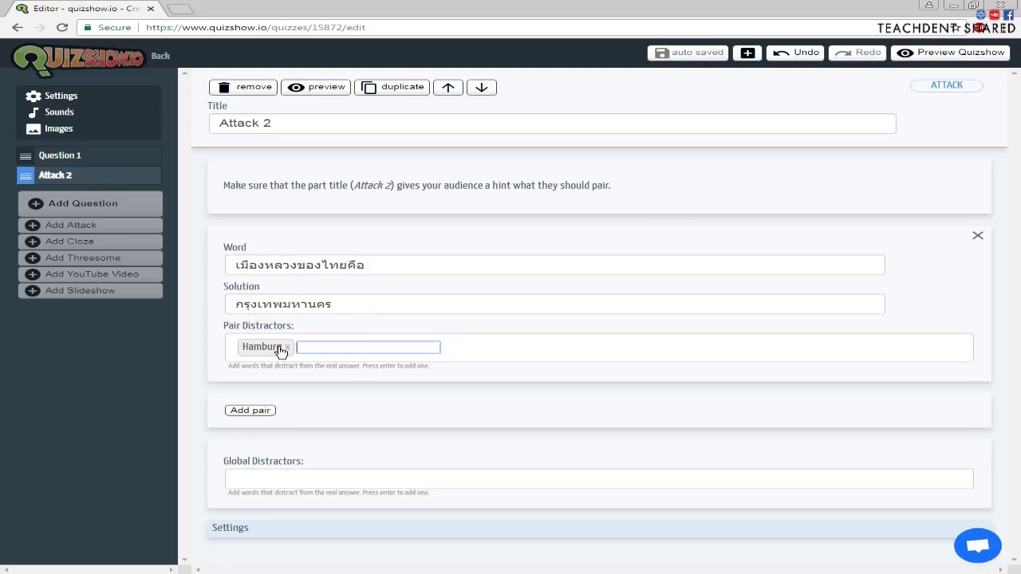
pyautogui.click(326, 349)
pyautogui.write('เลย')
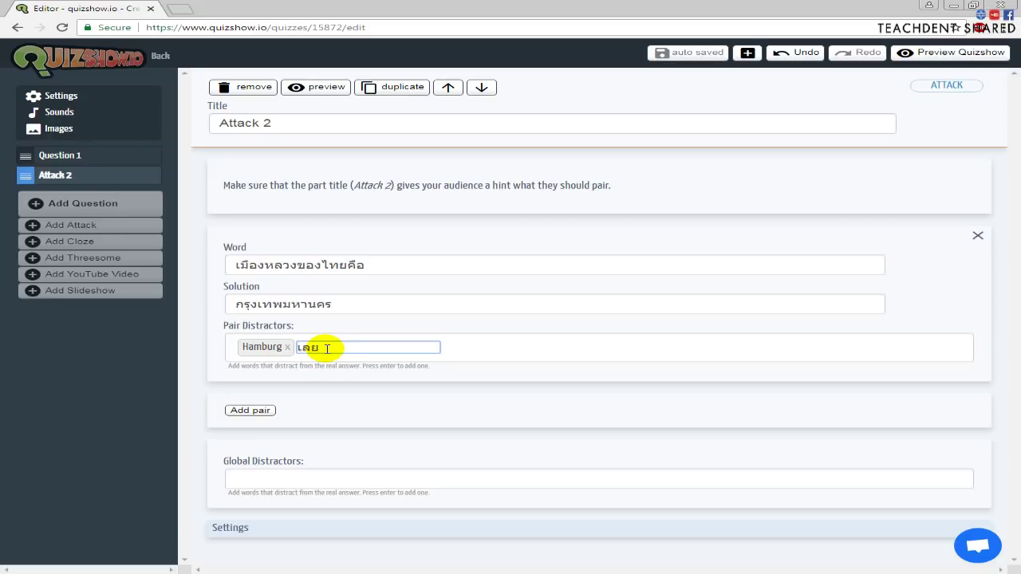
pyautogui.press('Return')
pyautogui.write('ก')
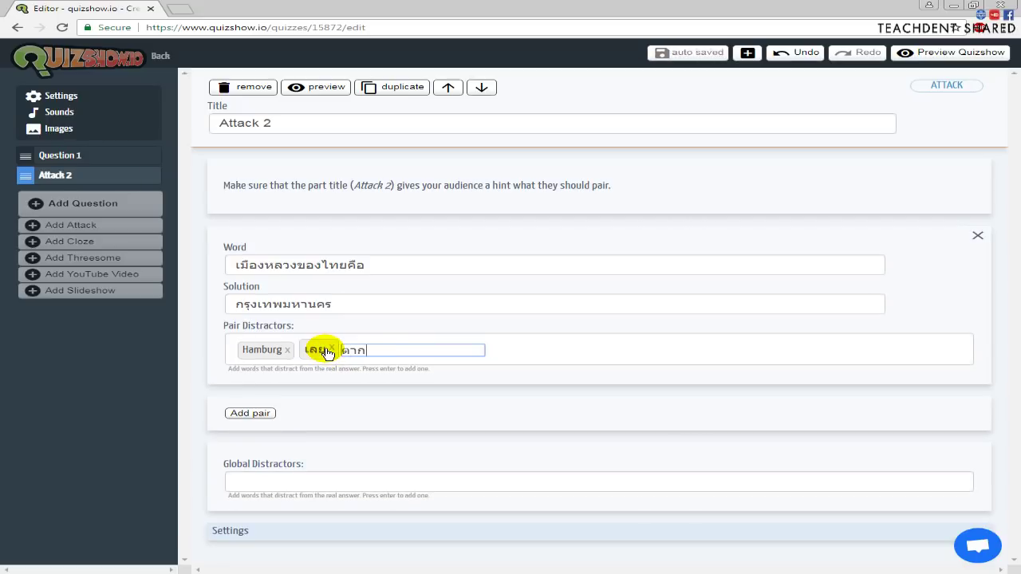
pyautogui.press('Return')
pyautogui.write('นครราชสีมา')
pyautogui.press('Return')
pyautogui.write('เชียงใหม่')
pyautogui.press('Return')
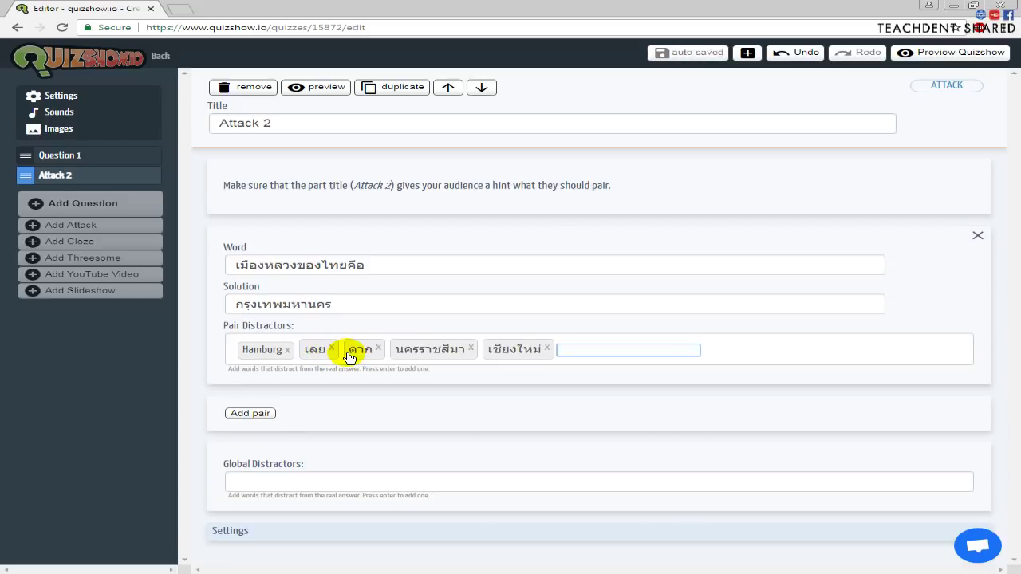
# Review the Attack part's settings for points and background sound
pyautogui.click(294, 545)
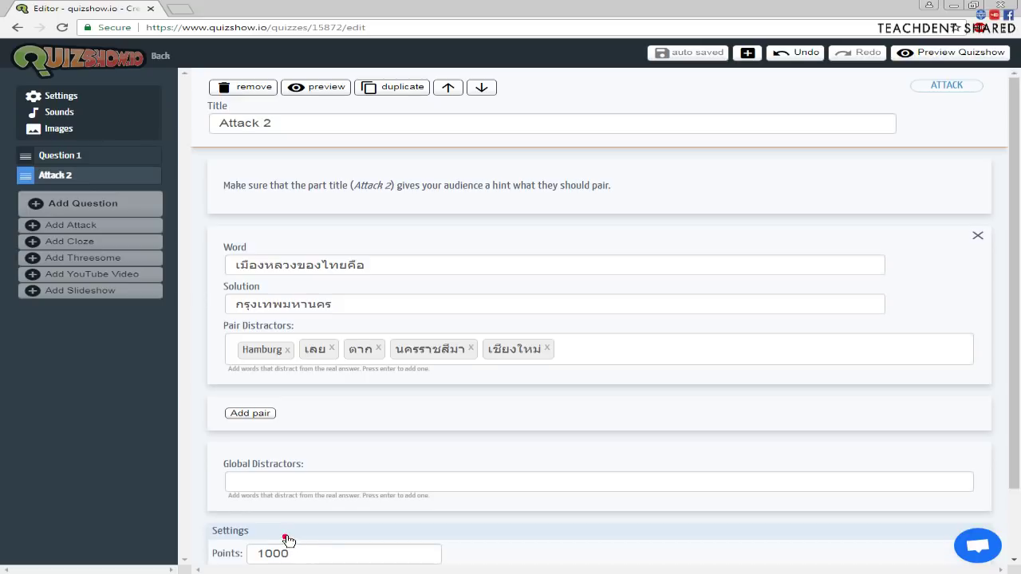
pyautogui.scroll(-1, 288, 540)
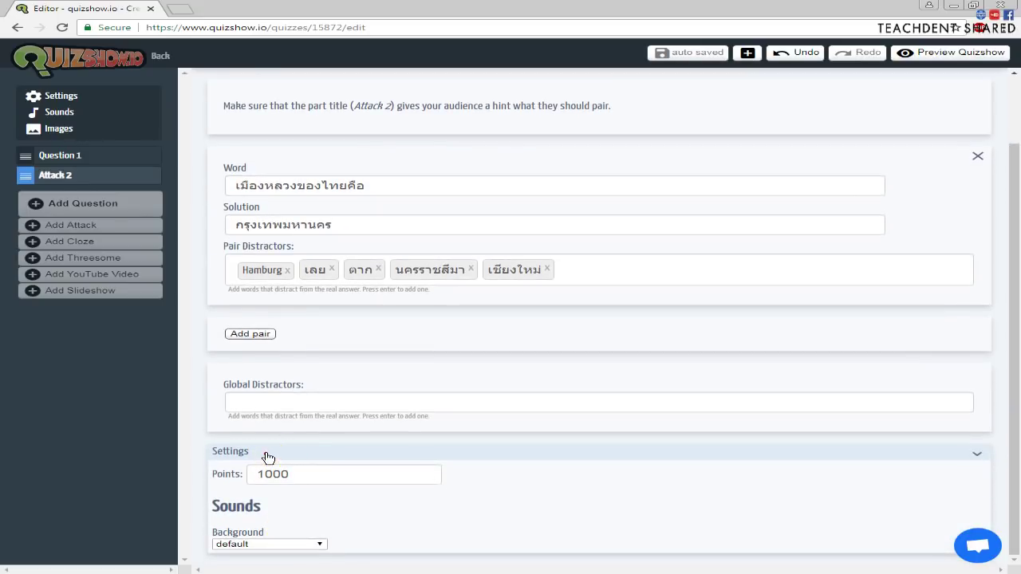
pyautogui.click(267, 453)
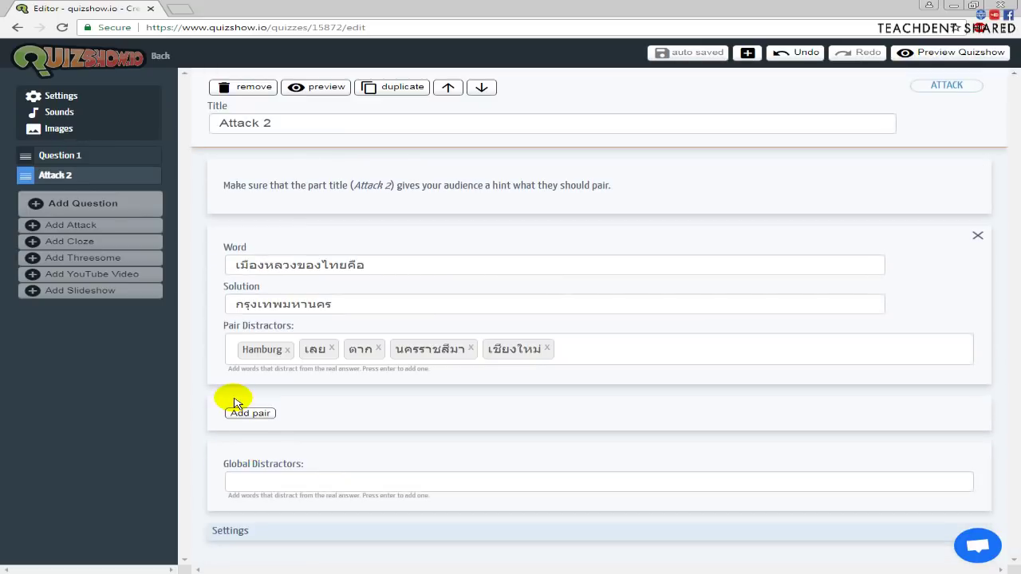
# Add a Cloze part and set its sentence to "ไก่_เด็กตายบนปากโอ่ง"
pyautogui.click(69, 244)
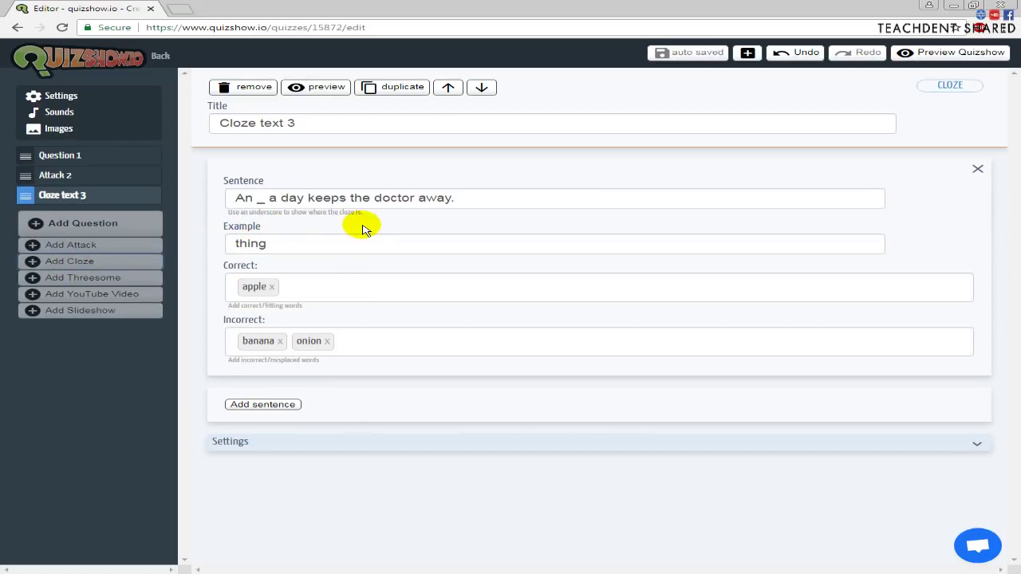
pyautogui.moveTo(486, 198); pyautogui.dragTo(221, 202)
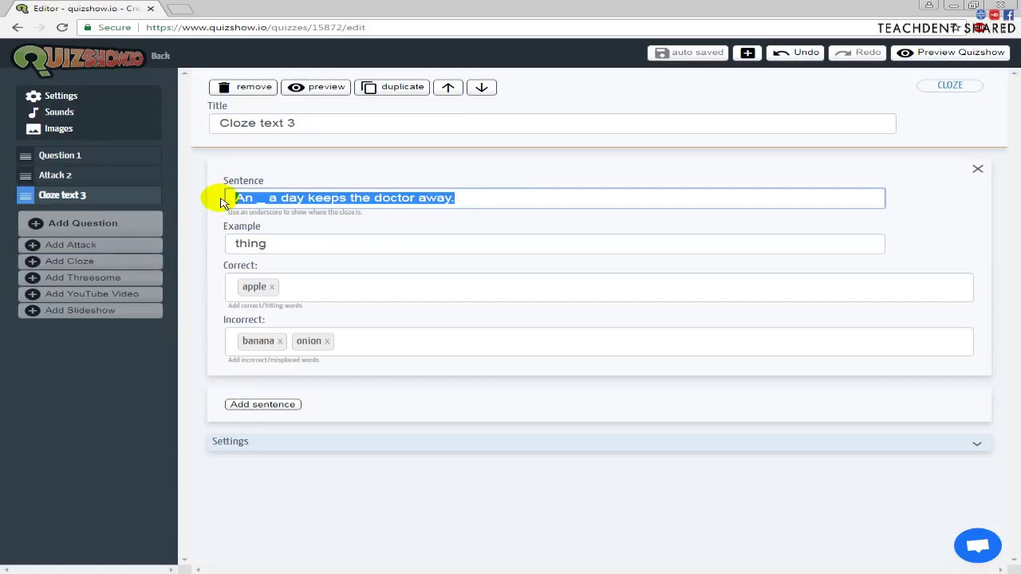
pyautogui.write('In')
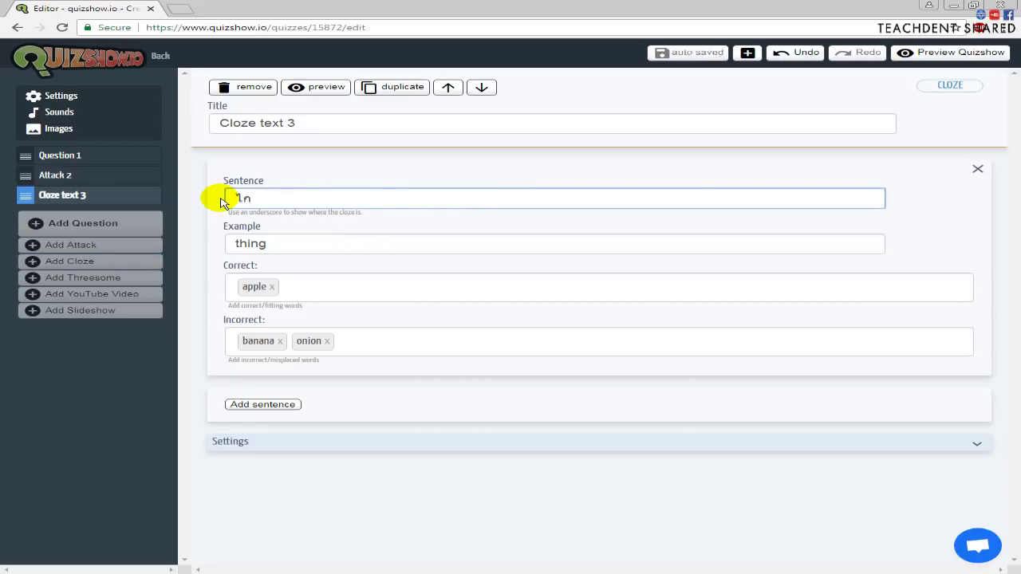
pyautogui.write('่_เด็กตาย')
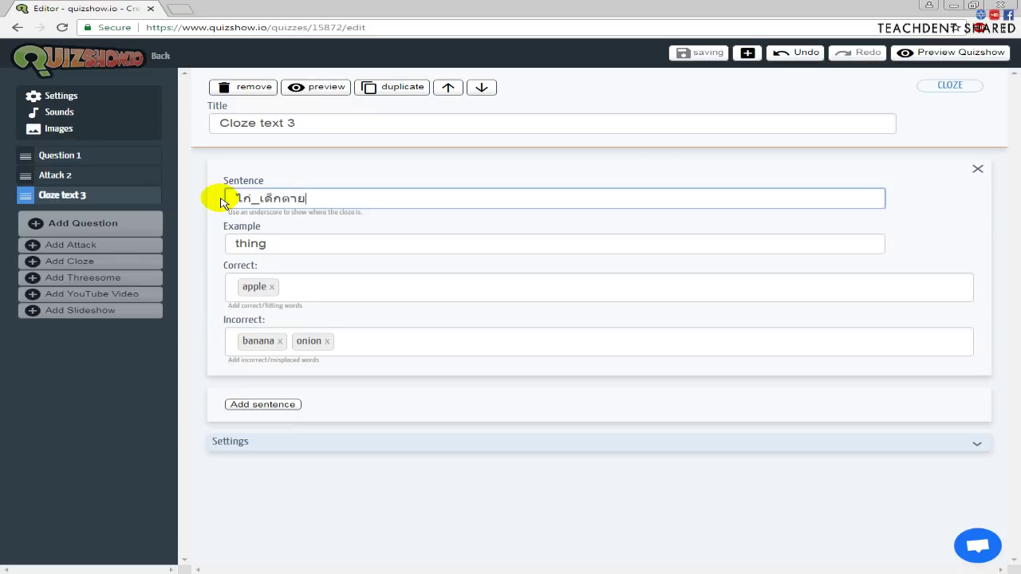
pyautogui.write('บนปากโอ่ง')
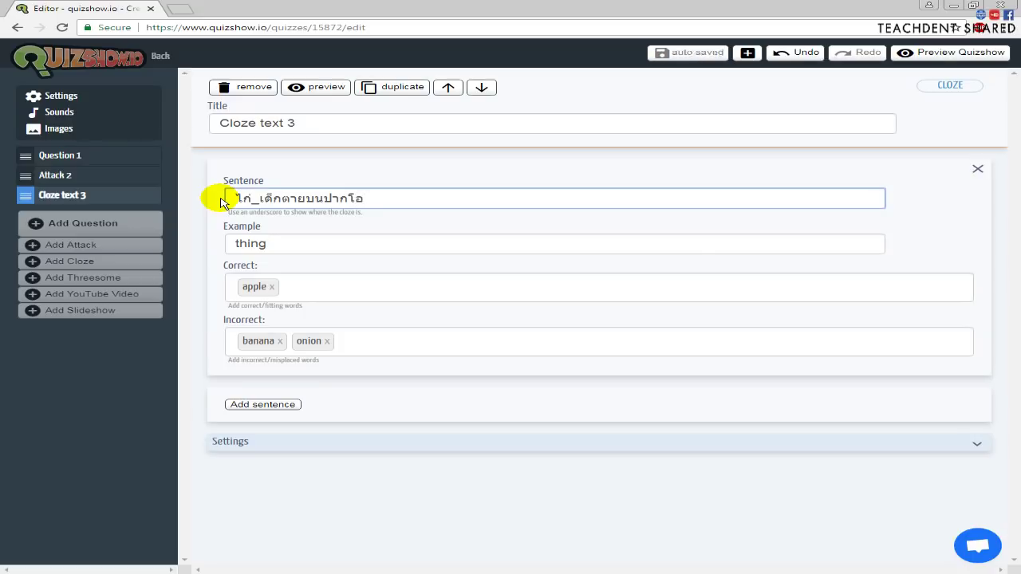
# Set the cloze sentence's example to "ตี" and replace the correct word apple with จิก
pyautogui.doubleClick(258, 247)
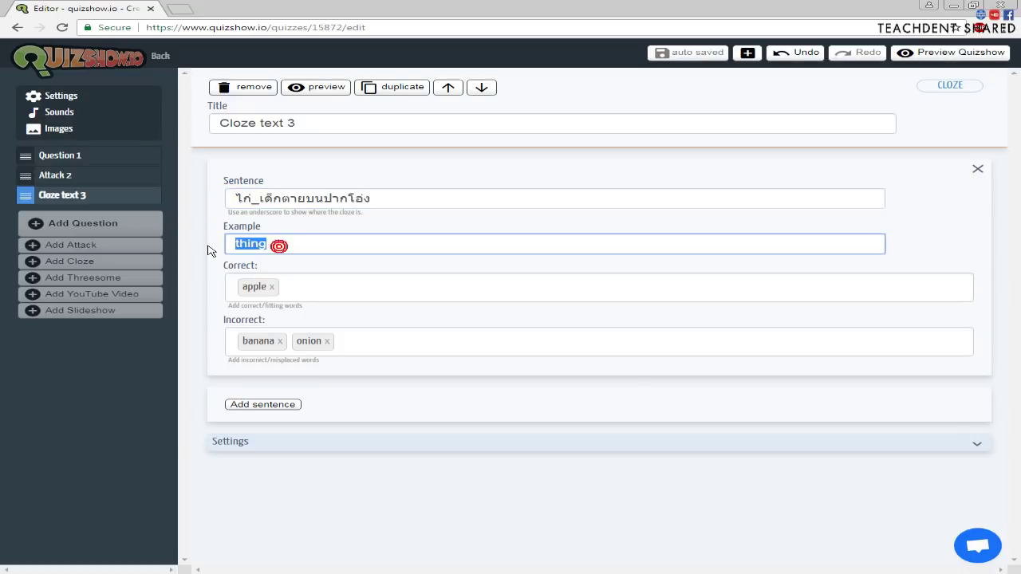
pyautogui.write('ดี')
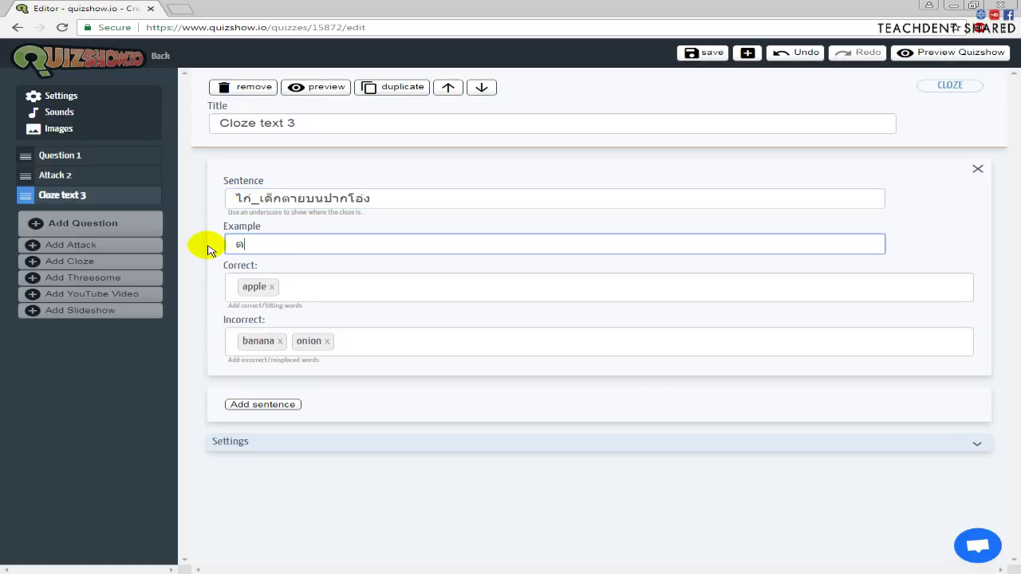
pyautogui.click(271, 288)
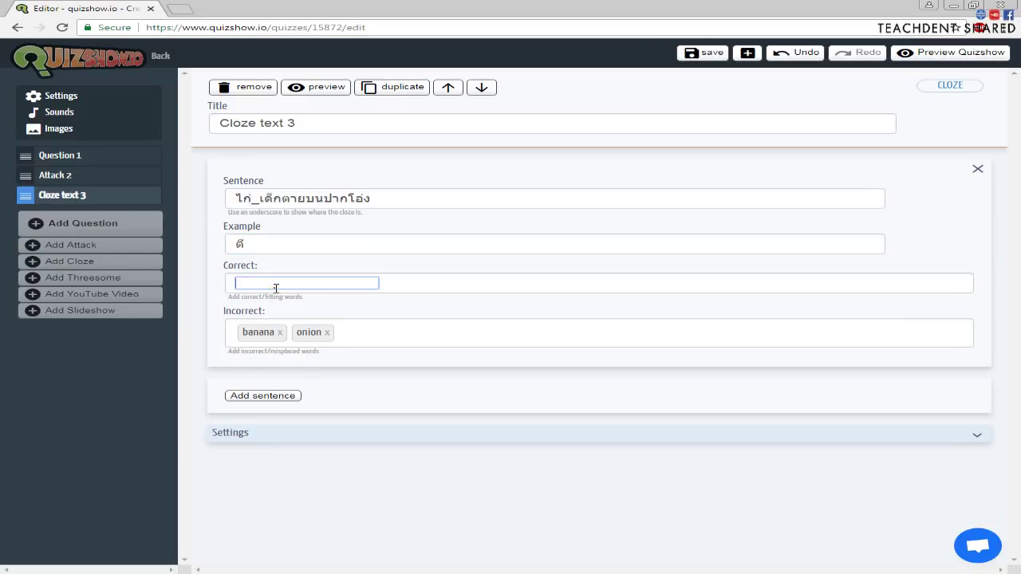
pyautogui.write('ล')
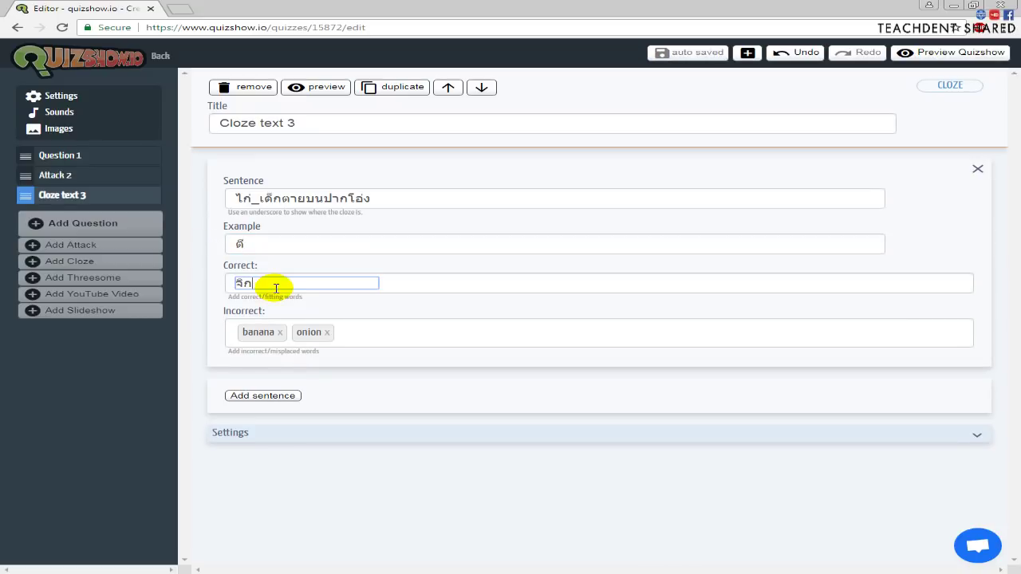
pyautogui.write('ิก')
pyautogui.press('Return')
# Replace the incorrect cloze words banana and onion with กัด, ฉก and เตะ
pyautogui.click(355, 345)
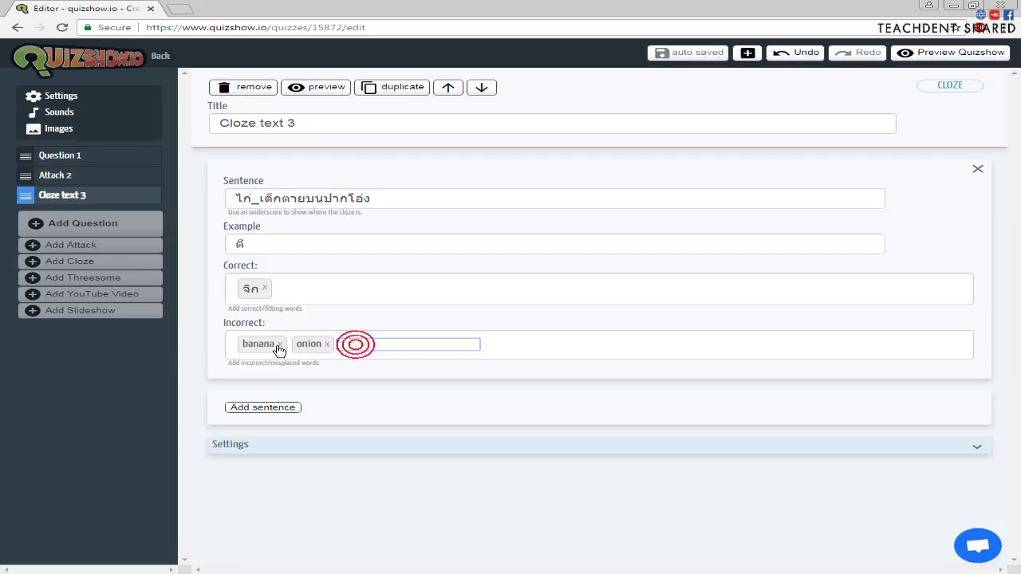
pyautogui.click(279, 344)
pyautogui.click(275, 344)
pyautogui.click(278, 344)
pyautogui.write('กิ')
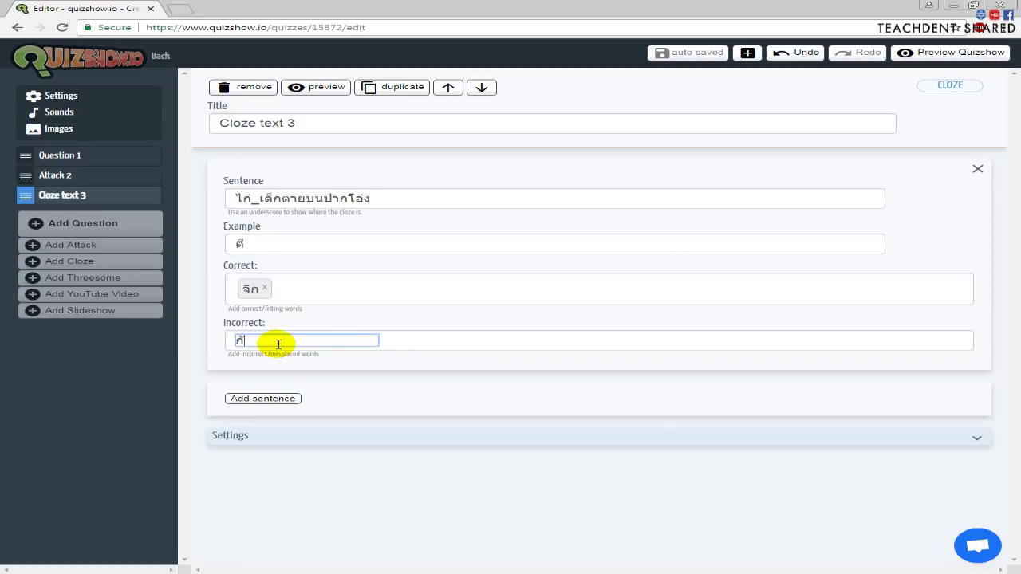
pyautogui.write('ด')
pyautogui.press('Return')
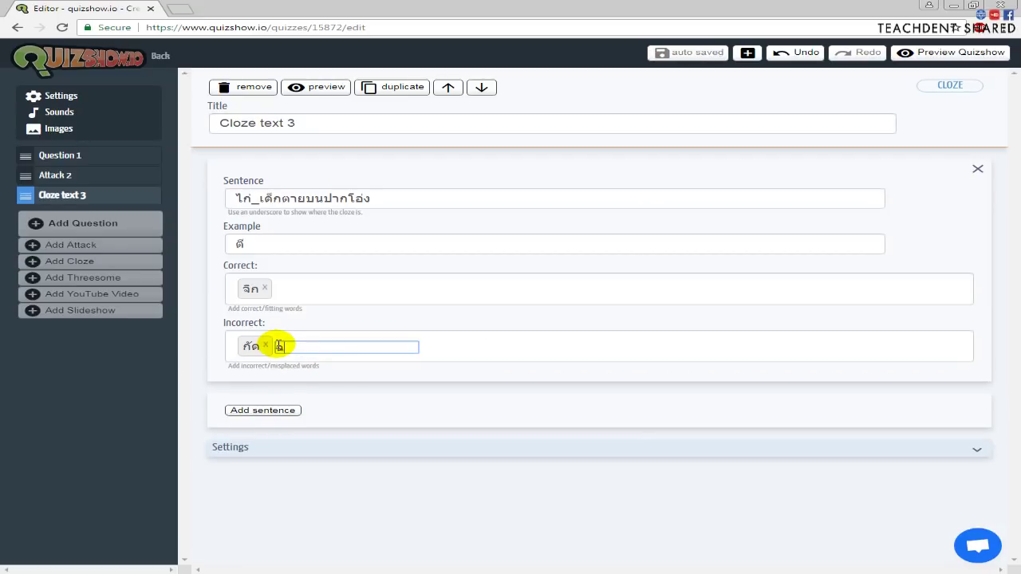
pyautogui.write('จิก')
pyautogui.press('Return')
pyautogui.write('เตะ')
pyautogui.press('Return')
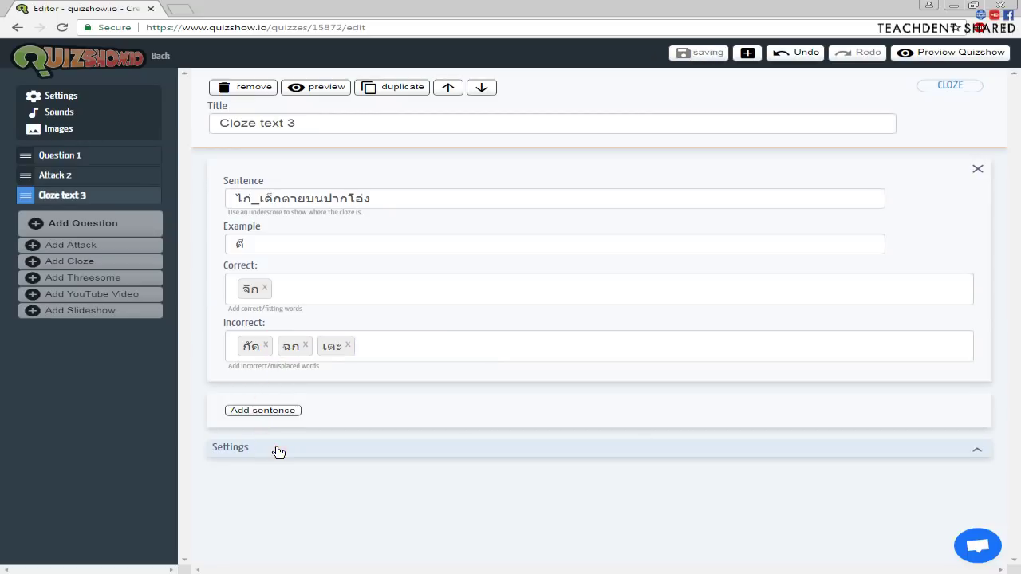
# Look at the Cloze part's settings and review the contents of Question 1, Attack 2 and Cloze text 3
pyautogui.click(280, 449)
pyautogui.click(319, 443)
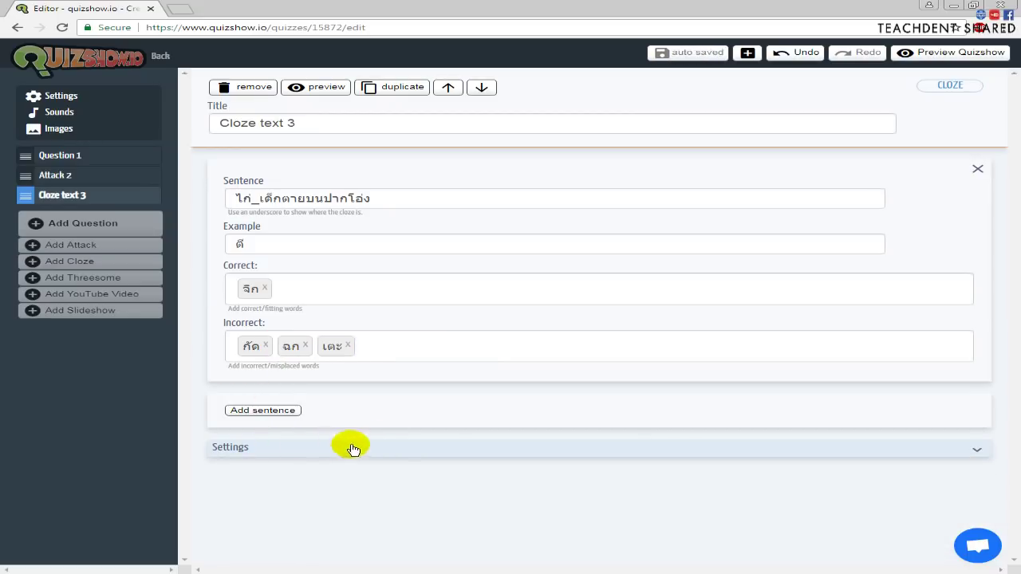
pyautogui.click(78, 157)
pyautogui.click(73, 176)
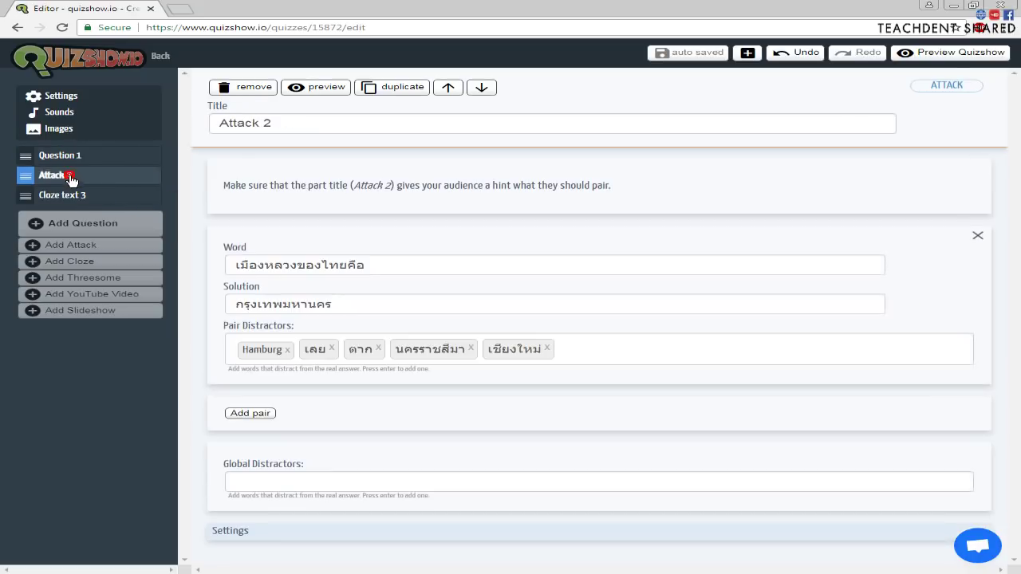
pyautogui.click(76, 195)
pyautogui.click(71, 175)
pyautogui.click(83, 162)
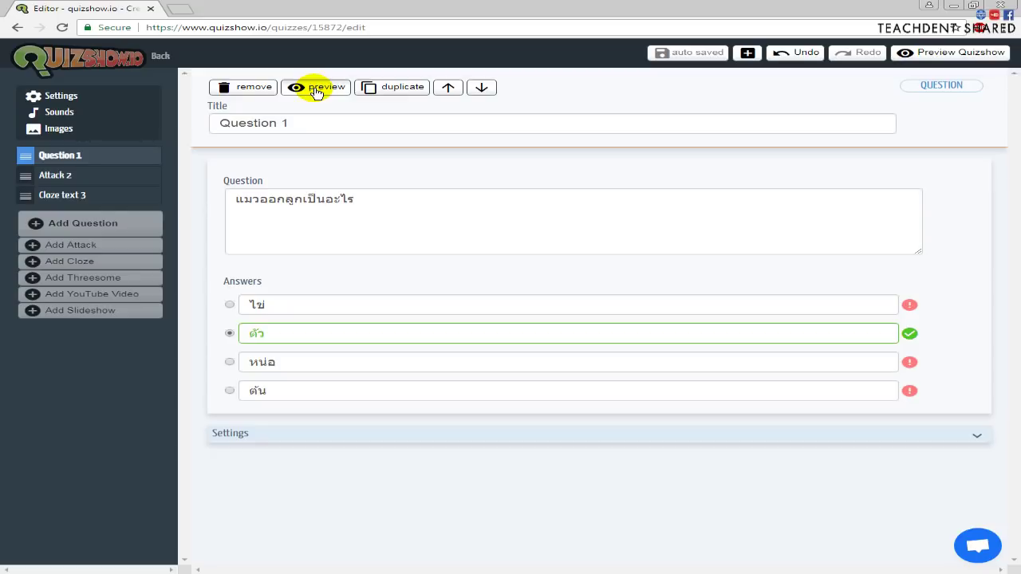
# Leave the editor to play the สนุกกับ Teachdent Shared quizshow and fit its window beside the Firefox buzzer window
pyautogui.click(158, 57)
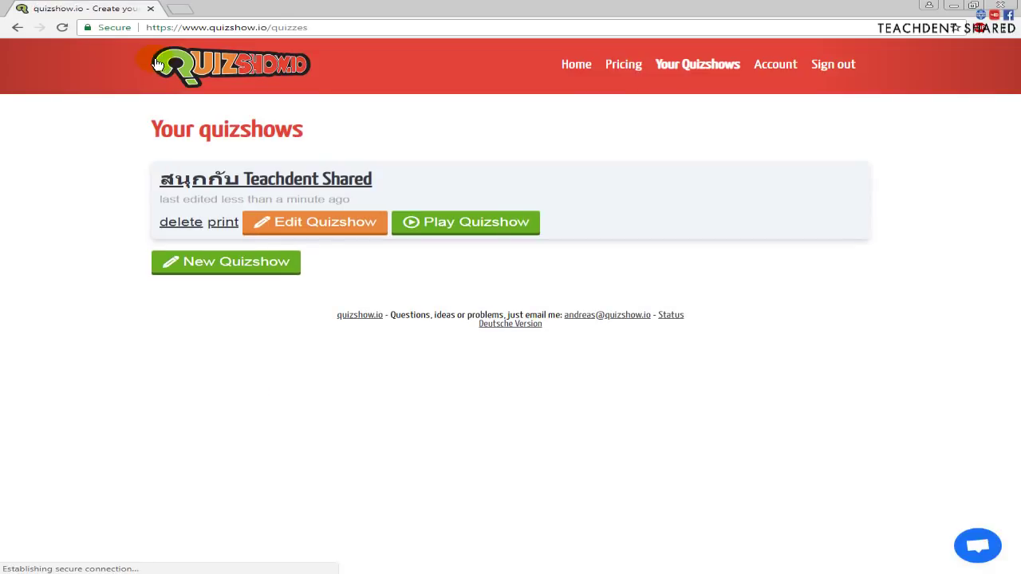
pyautogui.click(490, 233)
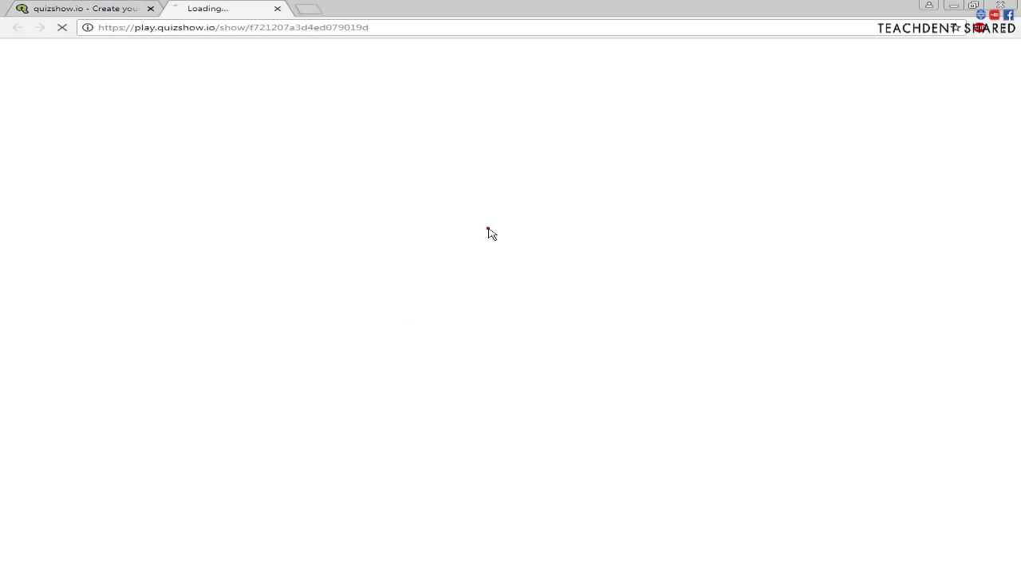
pyautogui.press('super+Right')
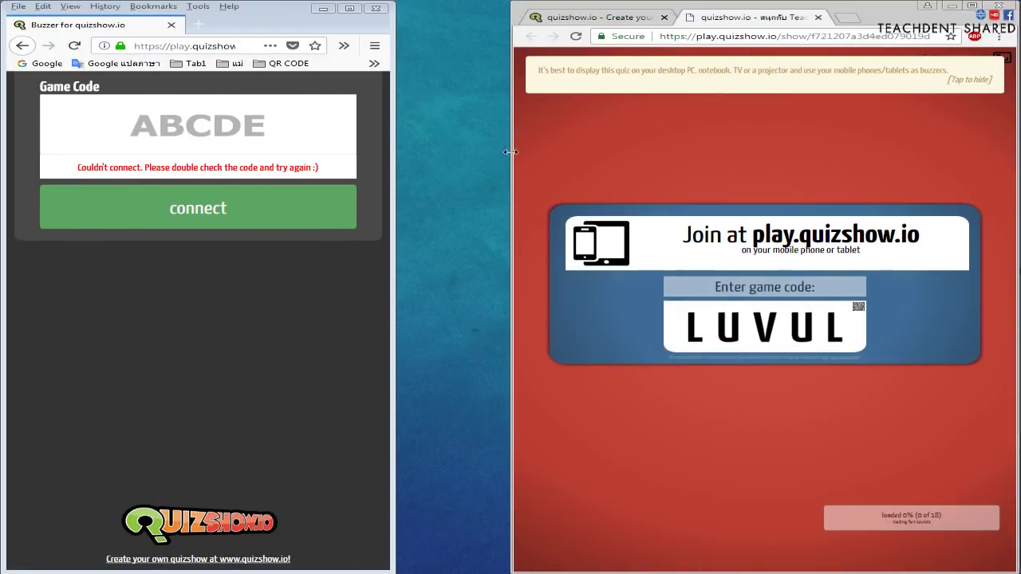
pyautogui.moveTo(512, 150); pyautogui.dragTo(398, 150)
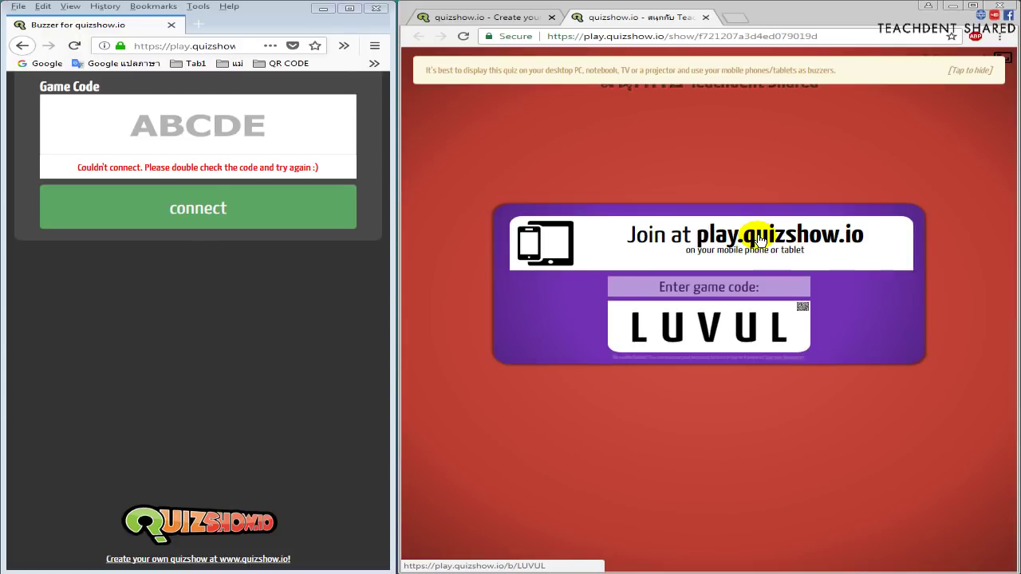
# Copy the quizshow's game code into the buzzer page in Firefox and connect to the game
pyautogui.moveTo(792, 327); pyautogui.dragTo(633, 327)
pyautogui.hotkey('ctrl', 'c')
pyautogui.click(206, 123)
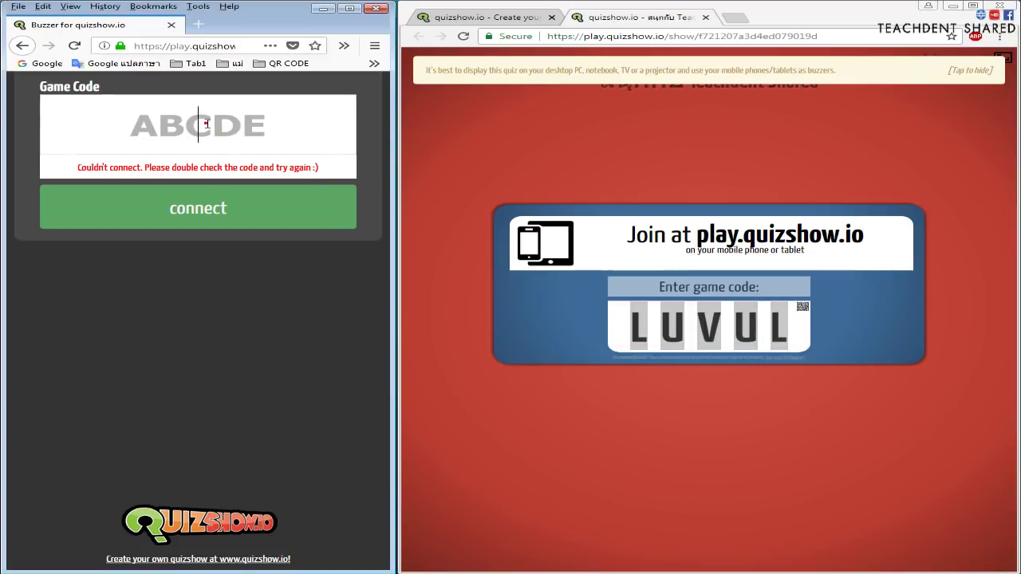
pyautogui.hotkey('ctrl', 'v')
pyautogui.click(194, 203)
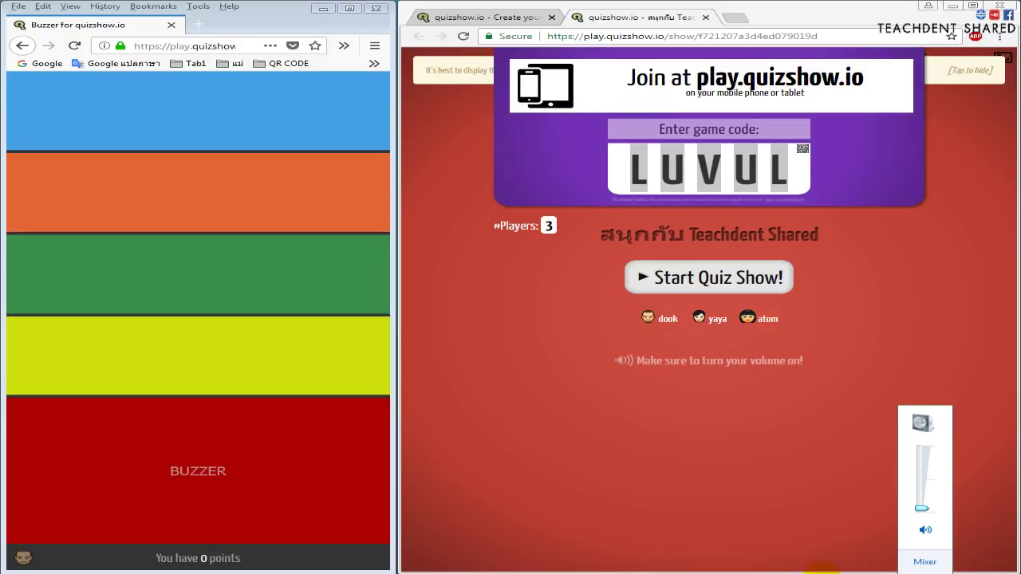
# Start the quiz show and answer its first question with ไข่ after buzzing in from the Firefox buzzer page
pyautogui.click(692, 284)
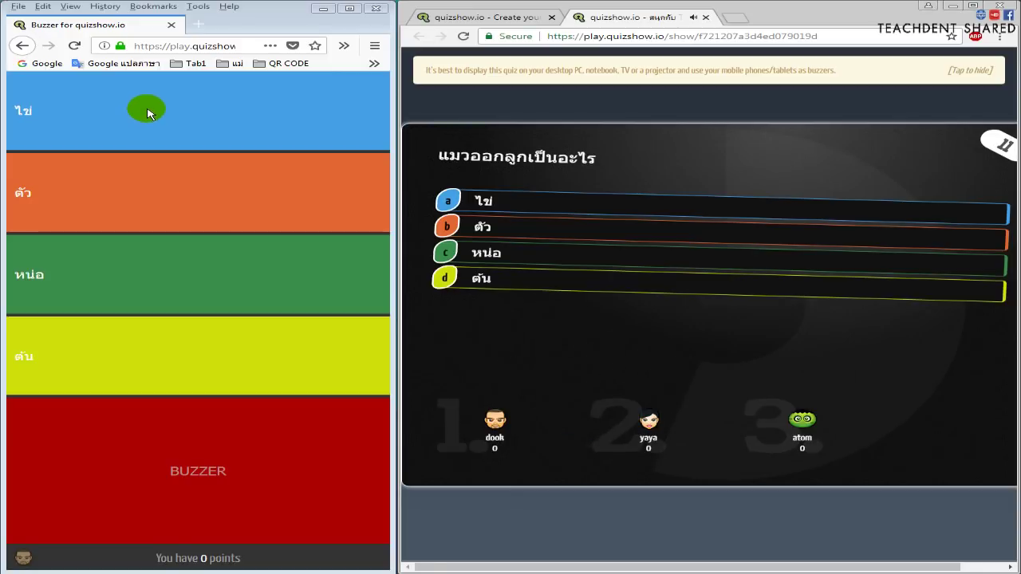
pyautogui.click(147, 111)
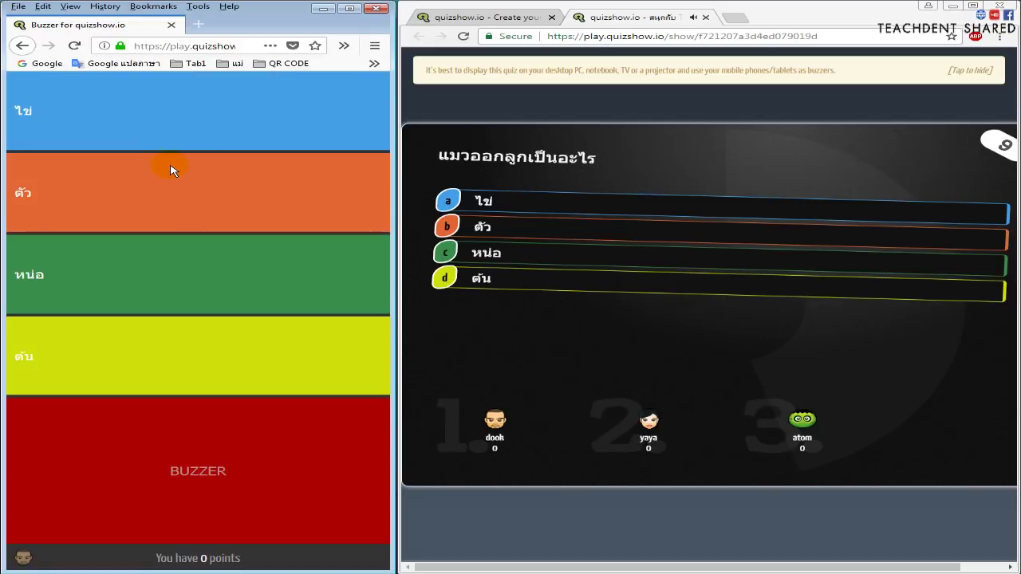
pyautogui.click(202, 477)
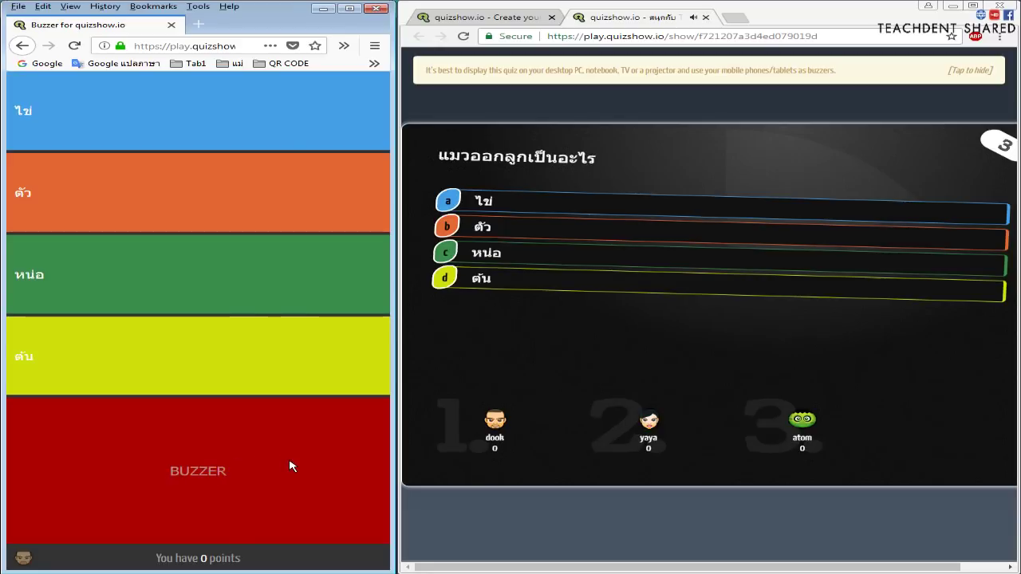
pyautogui.click(280, 466)
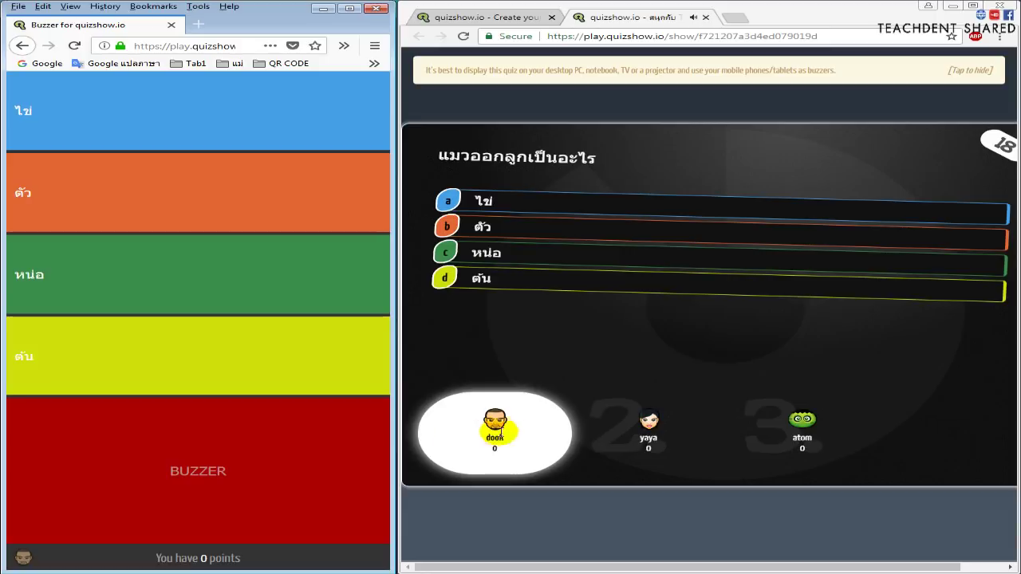
pyautogui.click(496, 206)
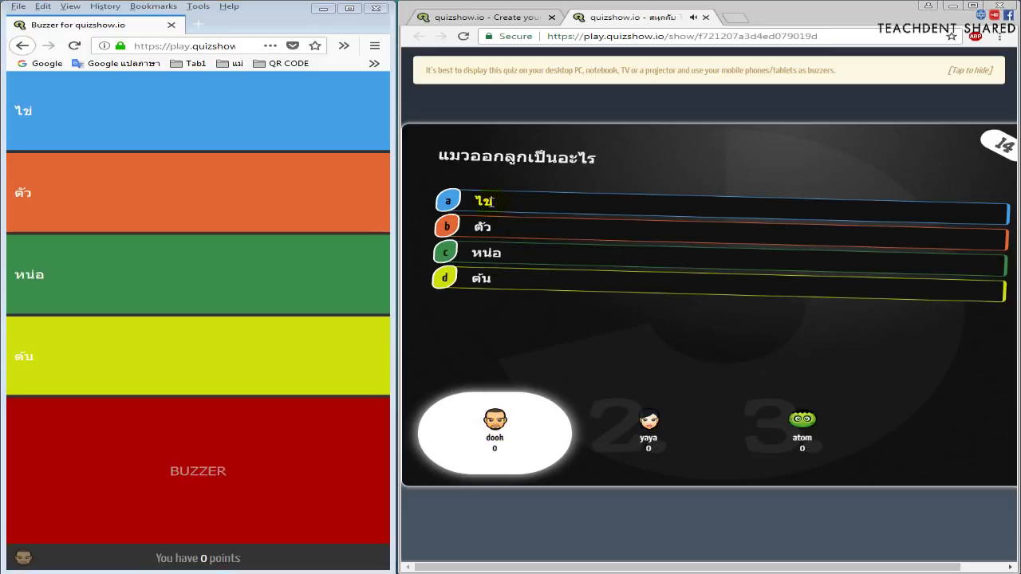
pyautogui.click(210, 100)
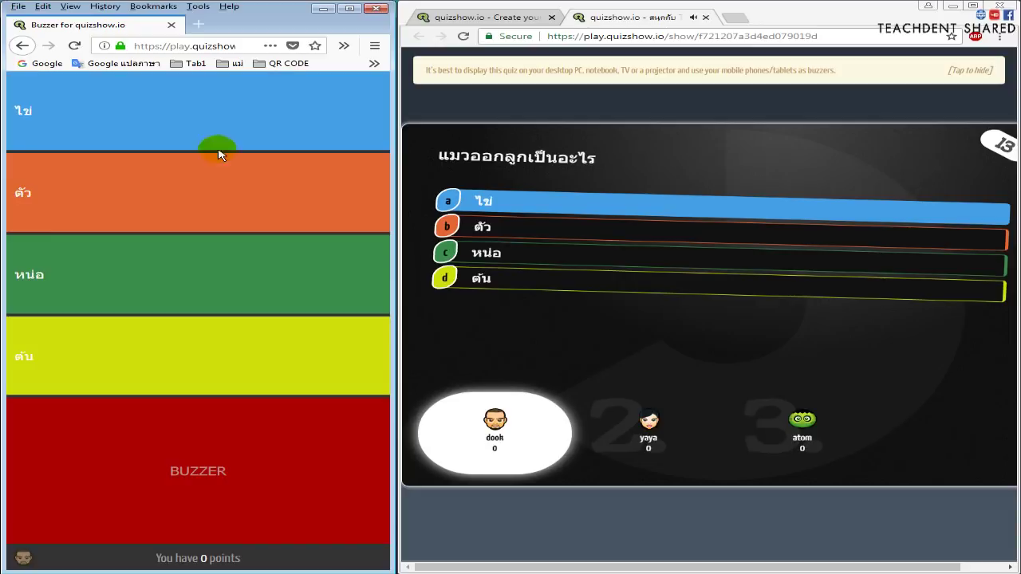